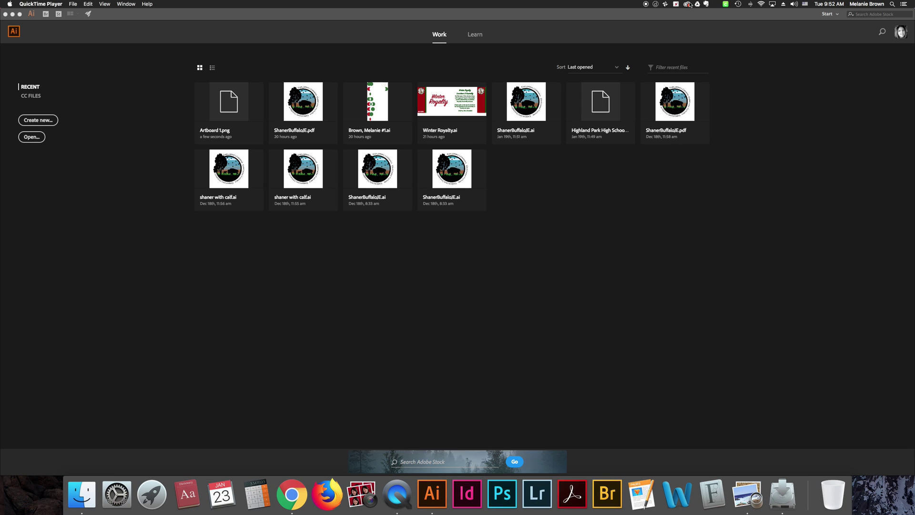
Look through the apps list in Adobe Creative Cloud for available installs and updates
left_click(688, 4)
left_click(660, 43)
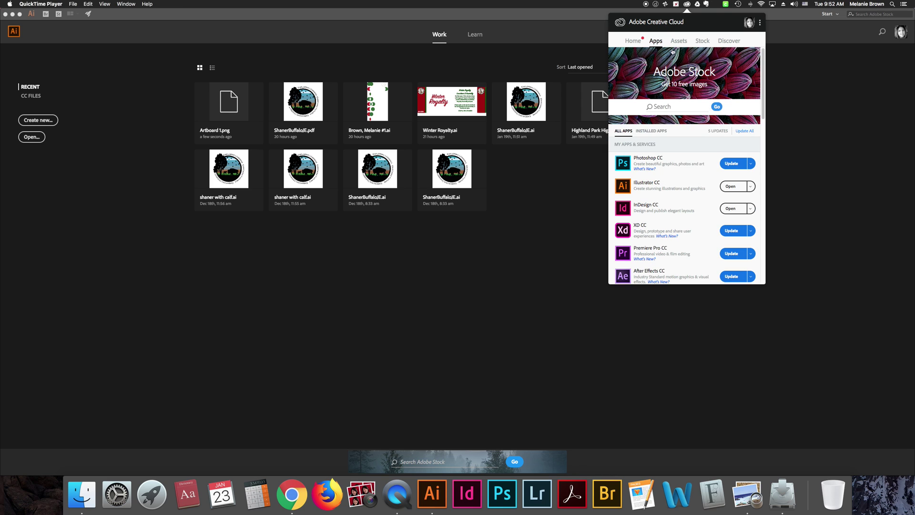
scroll(733, 253, "down", 3)
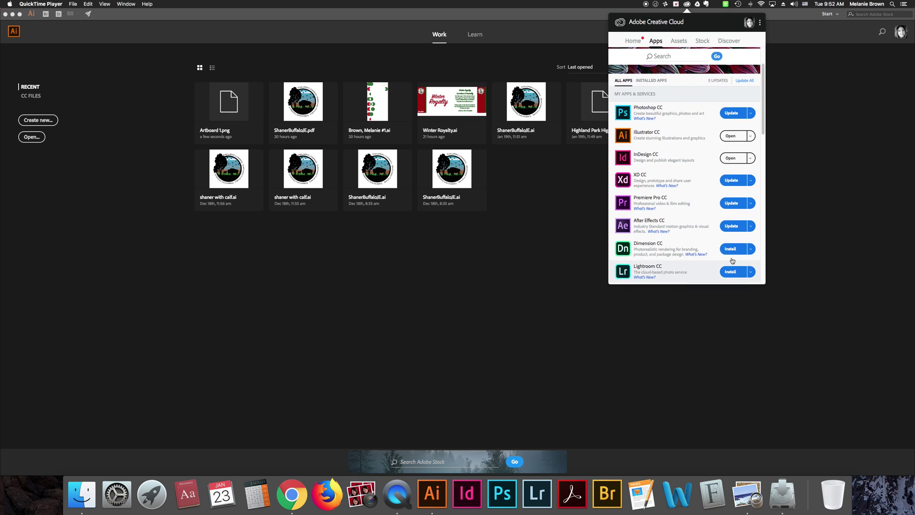
scroll(732, 260, "up", 3)
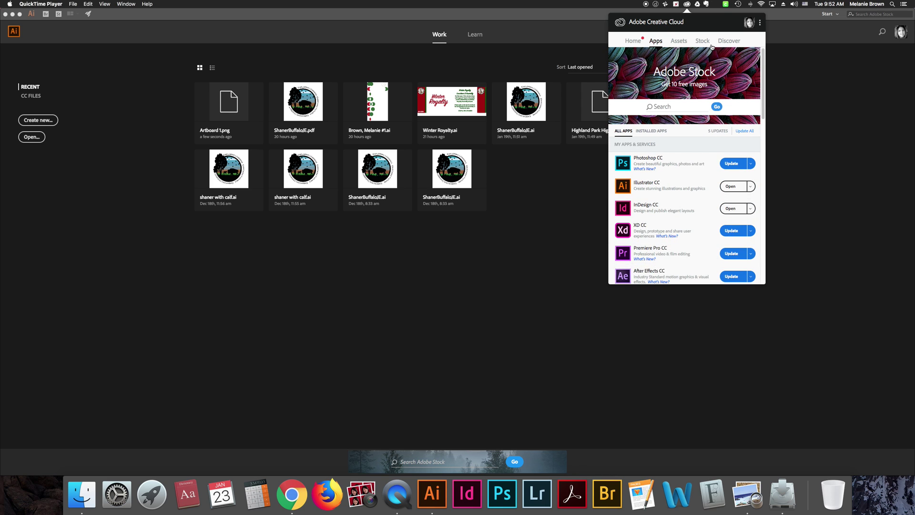
left_click(687, 6)
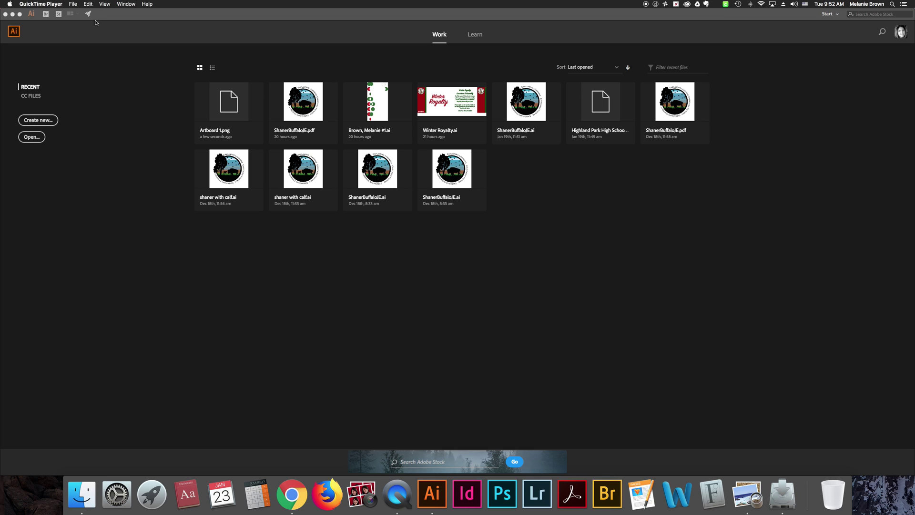
Switch to Illustrator and open the New Document dialog
left_click(73, 5)
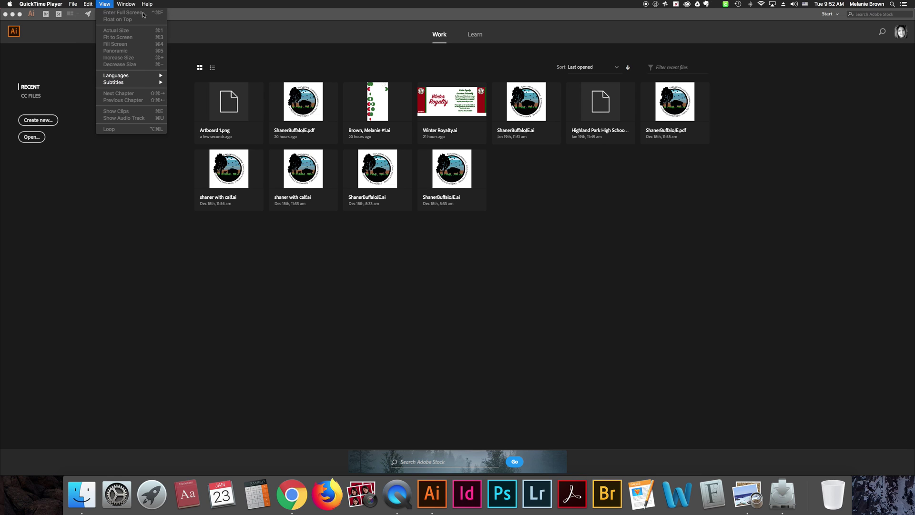
left_click(160, 17)
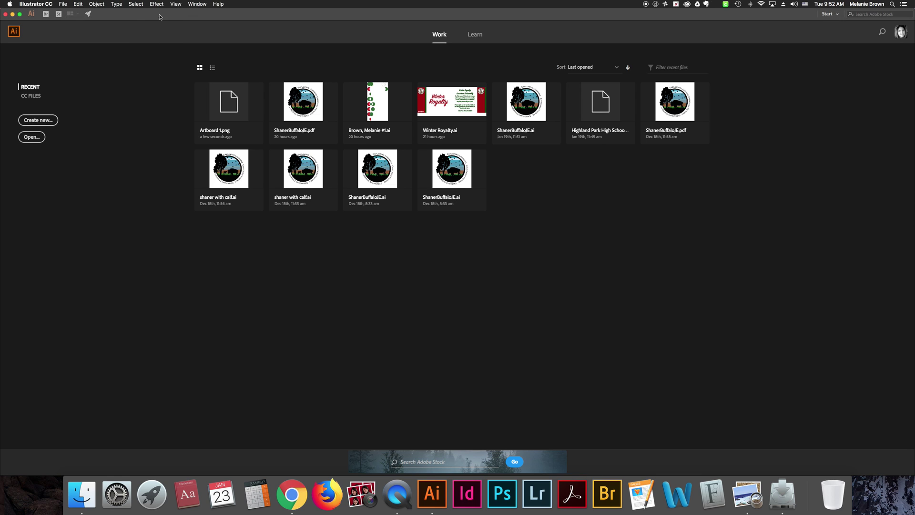
left_click(62, 3)
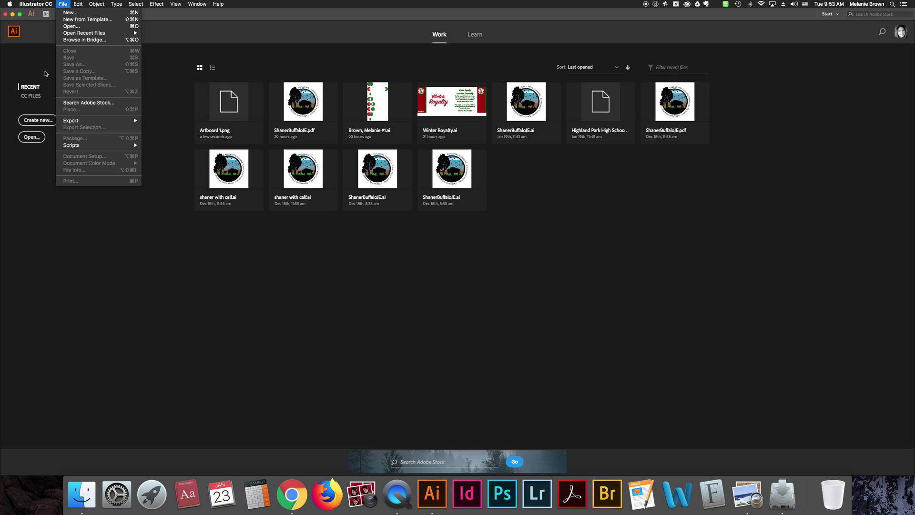
left_click(45, 76)
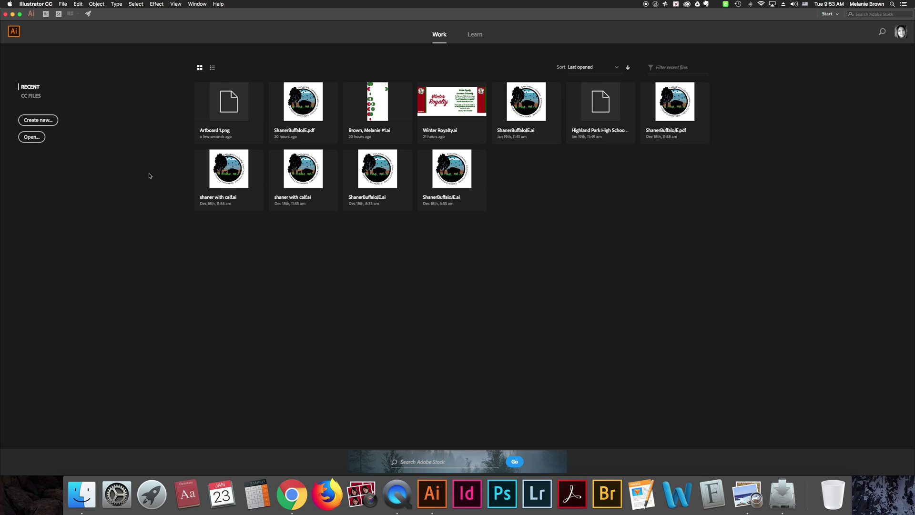
key("super+n")
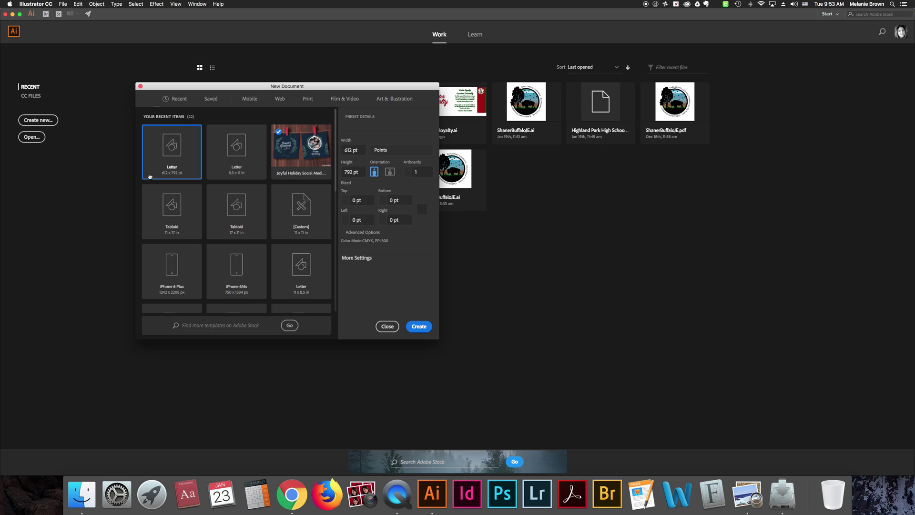
Reposition and enlarge the New Document dialog so that five presets fit in each row
left_click_drag(313, 88, 722, 189)
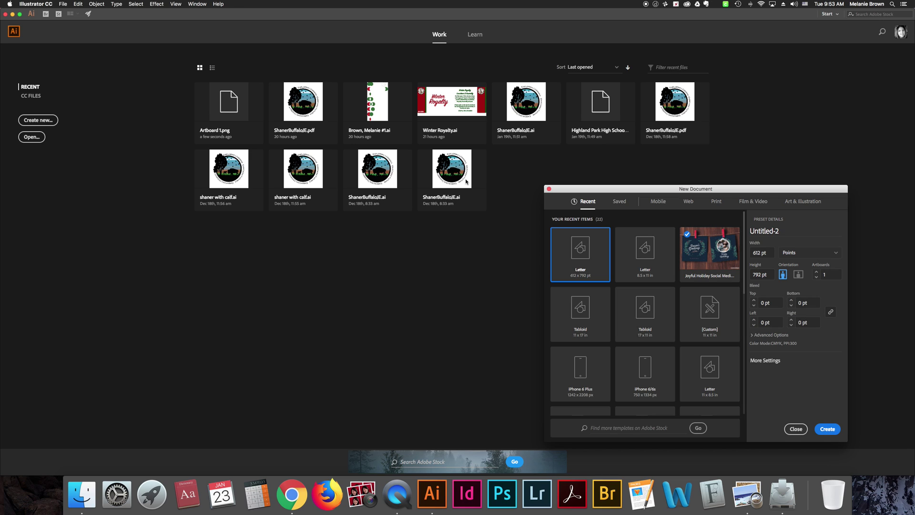
left_click_drag(597, 193, 196, 28)
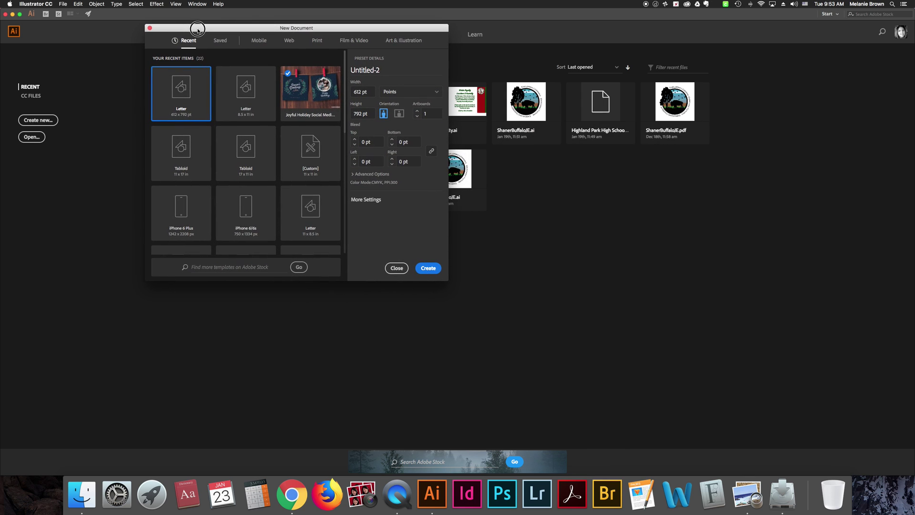
left_click_drag(448, 280, 728, 407)
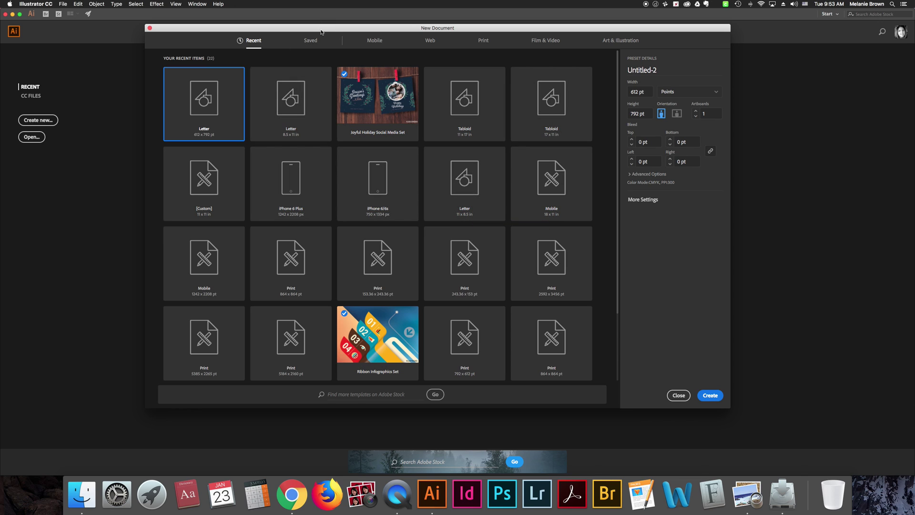
left_click_drag(321, 31, 307, 33)
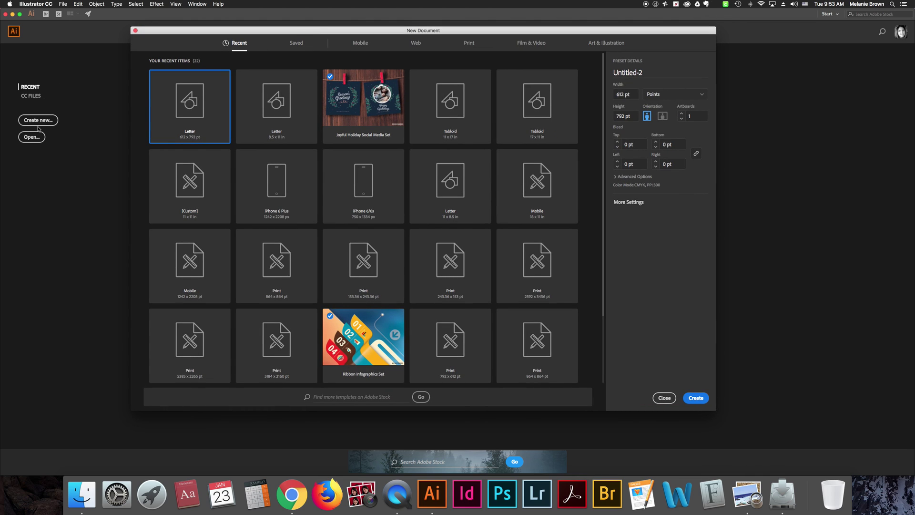
left_click(62, 4)
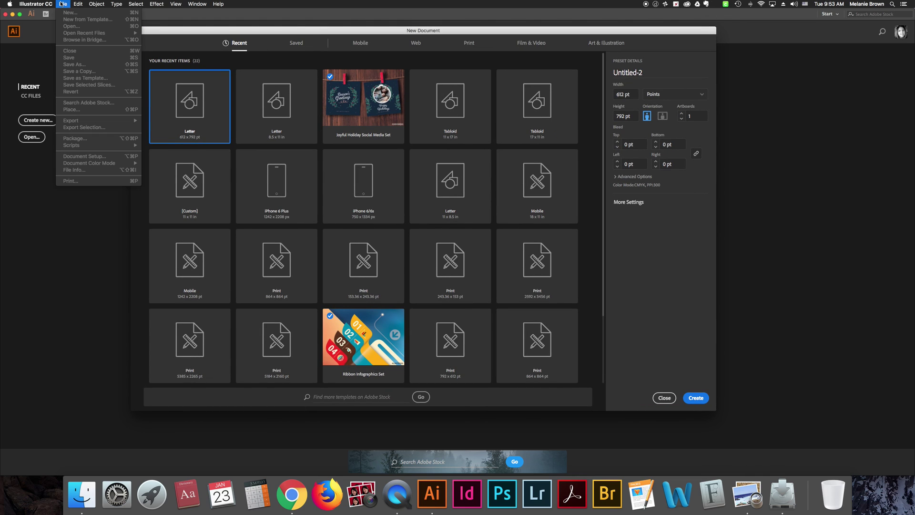
left_click(172, 35)
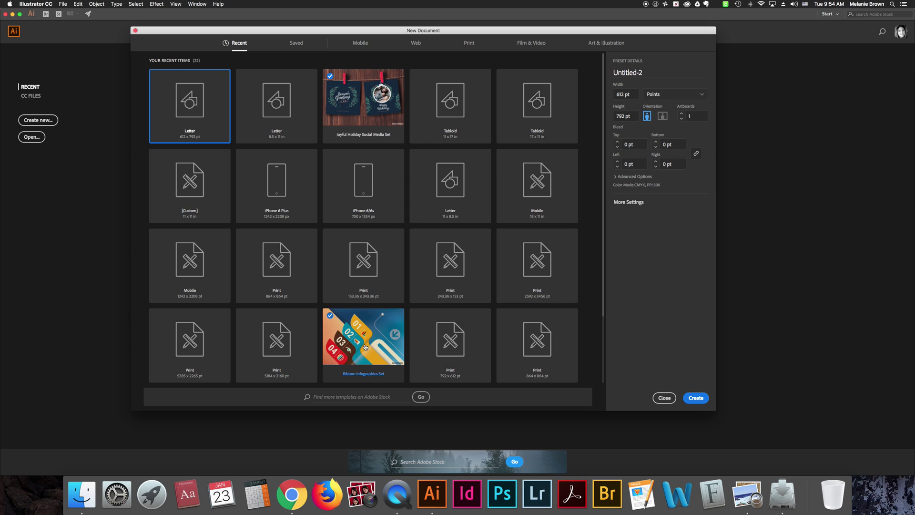
Look through the Recent, Saved, Mobile, Web, Print, Film & Video and Art & Illustration document presets and templates
scroll(372, 329, "down", 1)
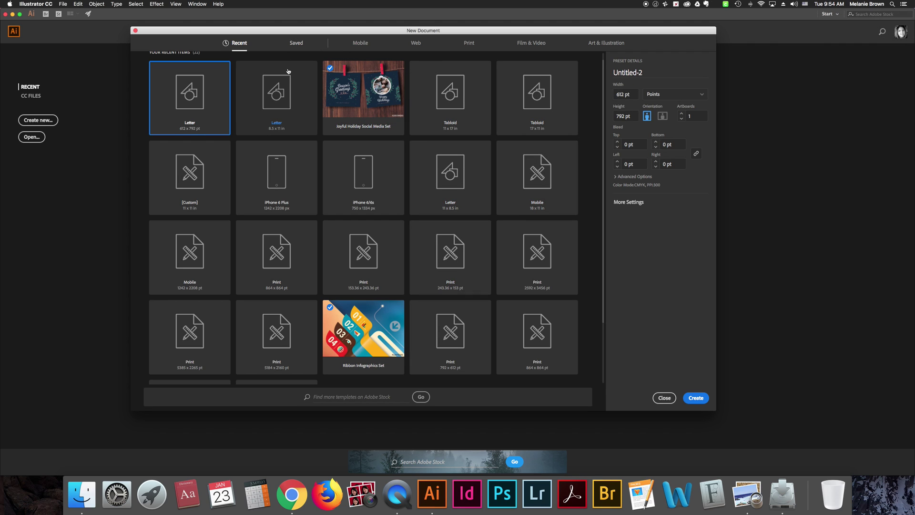
scroll(290, 73, "up", 1)
left_click(296, 43)
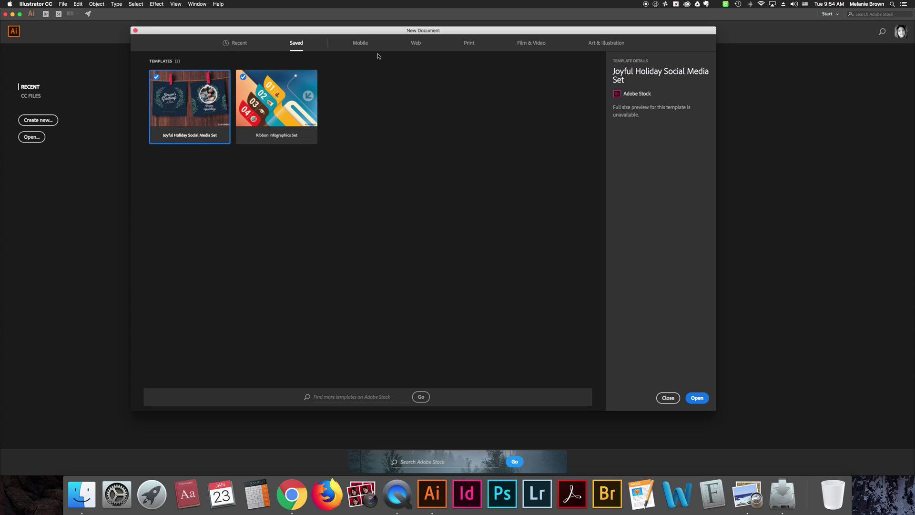
left_click(364, 43)
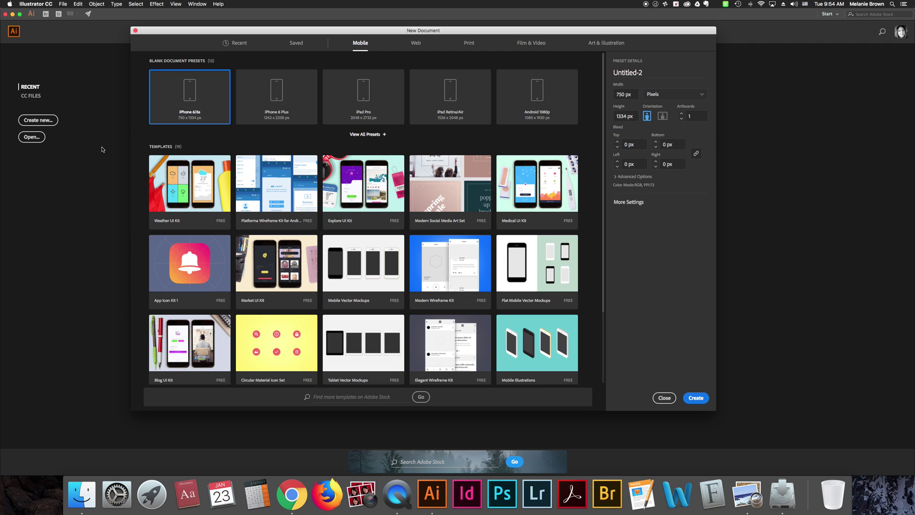
left_click(376, 134)
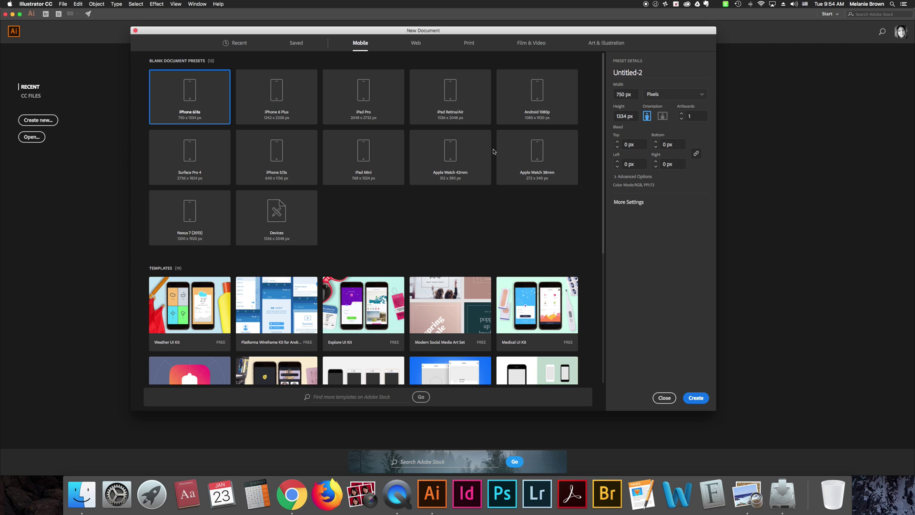
left_click(416, 42)
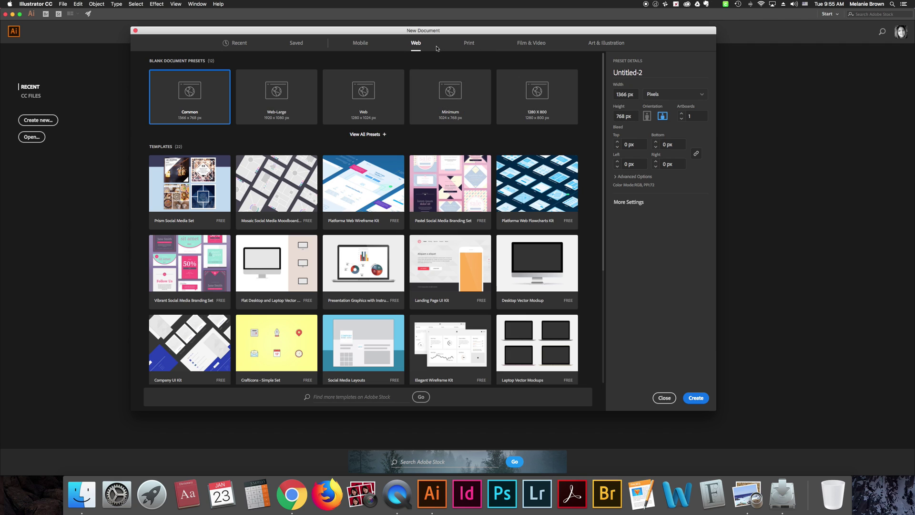
left_click(470, 43)
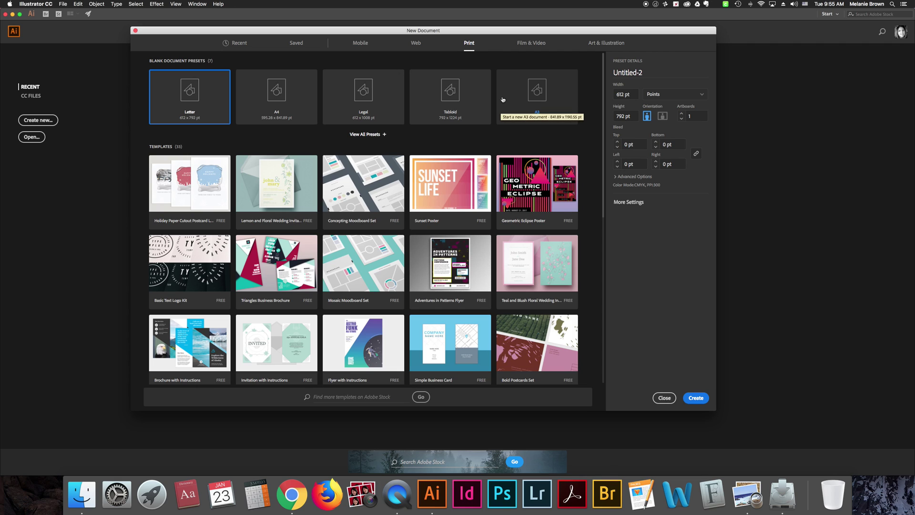
left_click(531, 43)
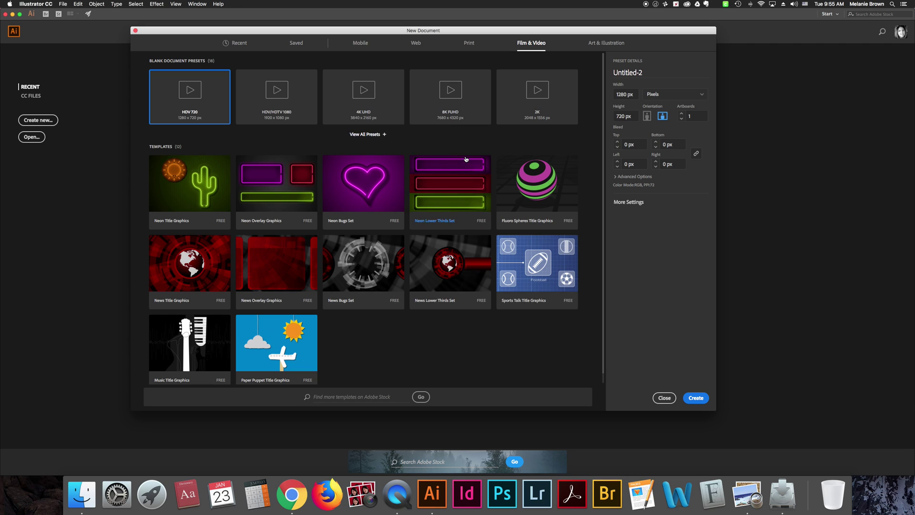
left_click(606, 43)
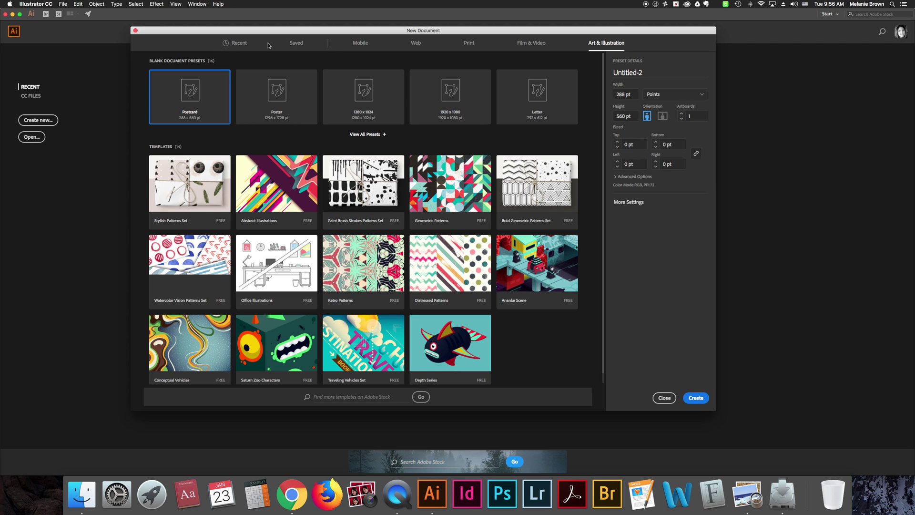
Choose the Print presets and name the new document "Practice"
left_click(469, 43)
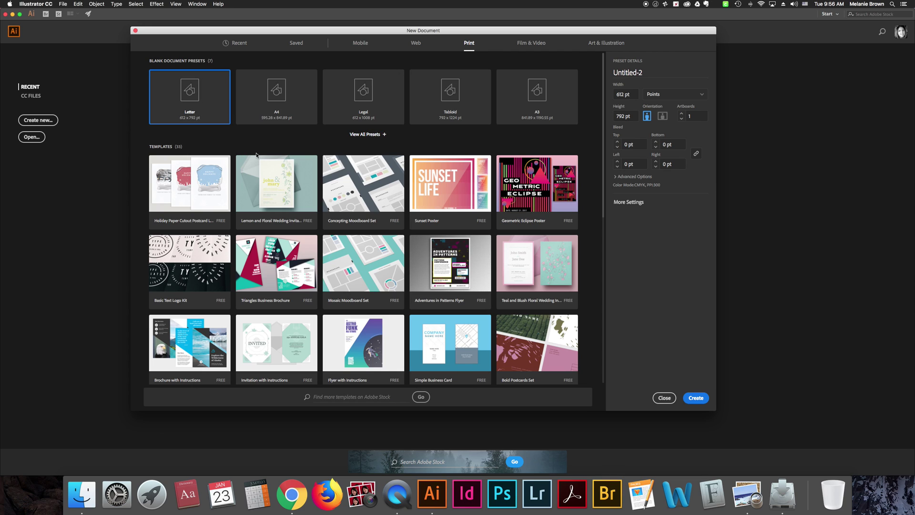
left_click(639, 73)
type("Practice")
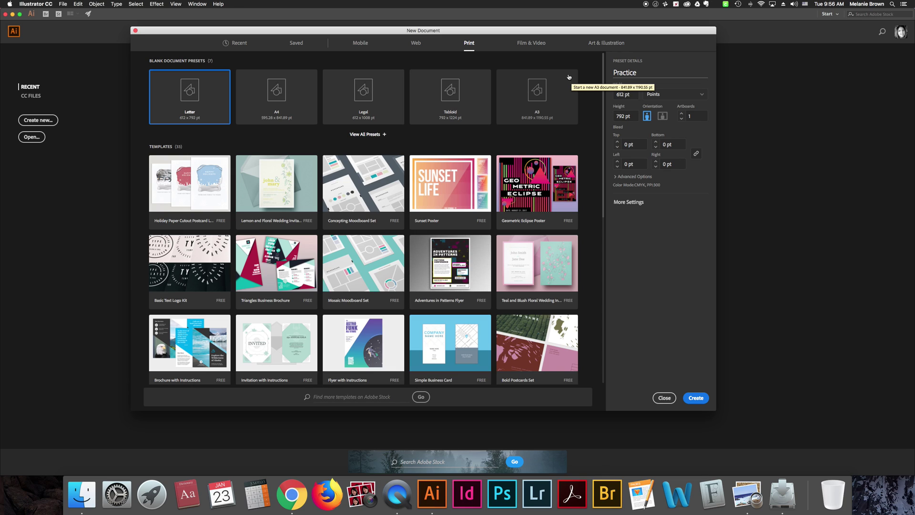
Set the document units to inches and try out the portrait and landscape orientations
left_click(657, 95)
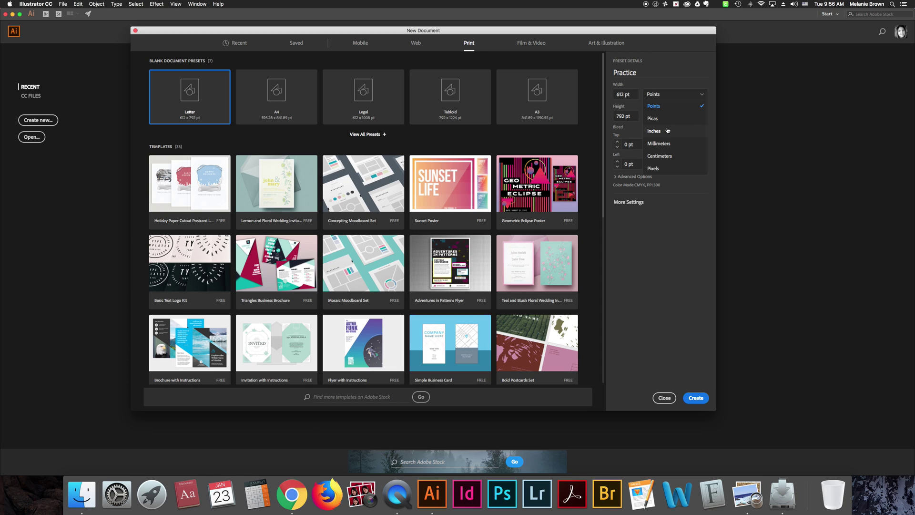
left_click(668, 131)
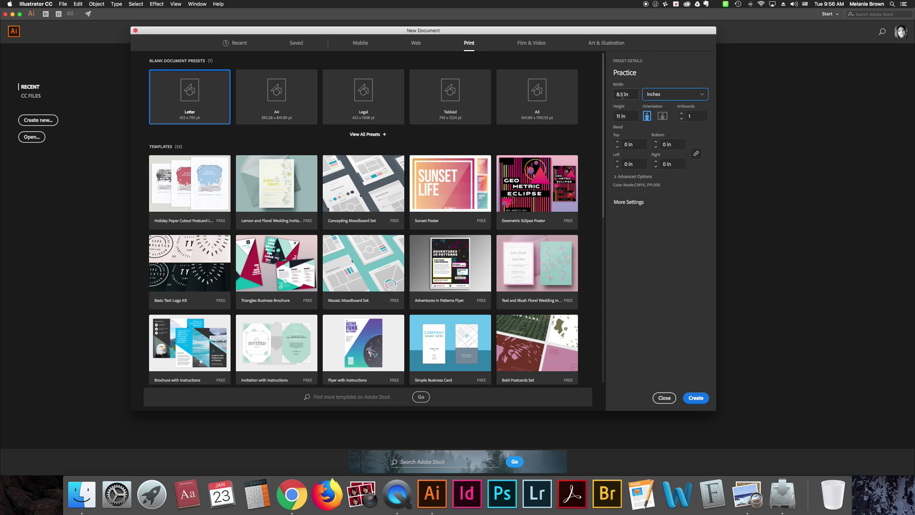
left_click(647, 117)
left_click(662, 117)
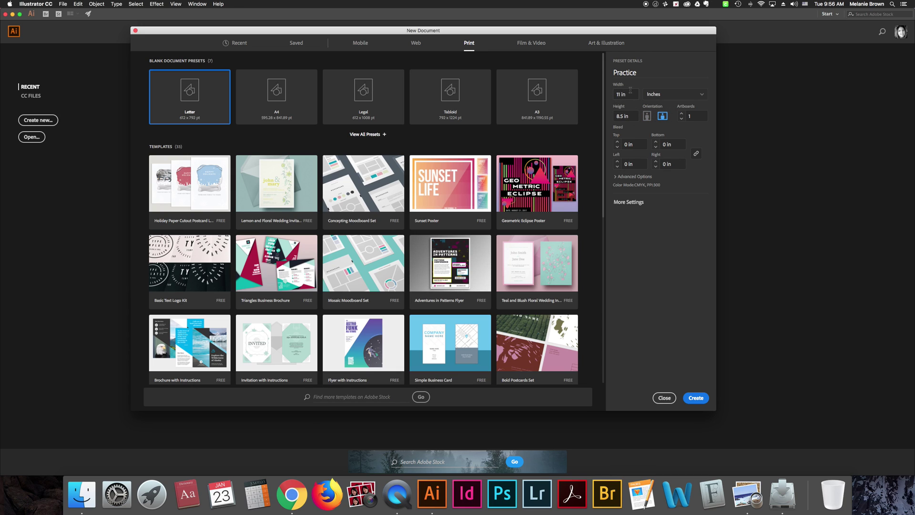
left_click(648, 116)
left_click(663, 117)
Compare the color mode and resolution of the Web presets with those of the Print presets
left_click(416, 42)
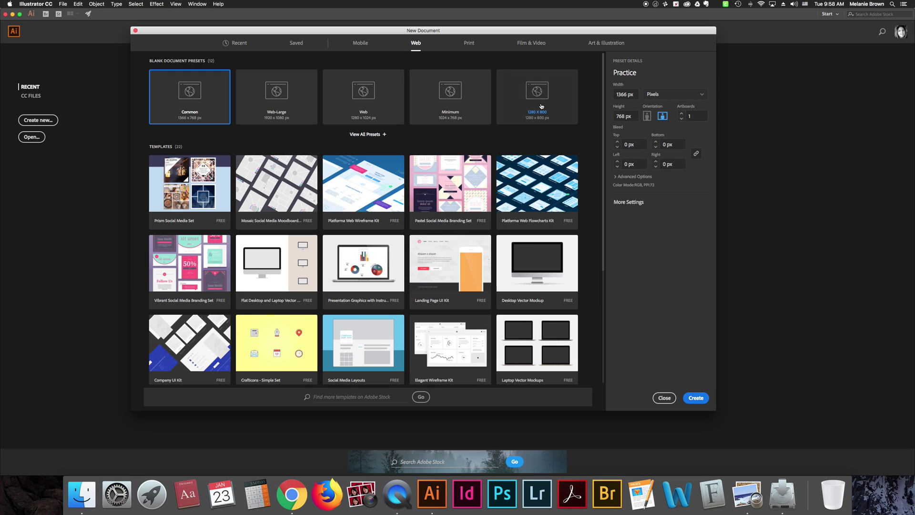
left_click(469, 43)
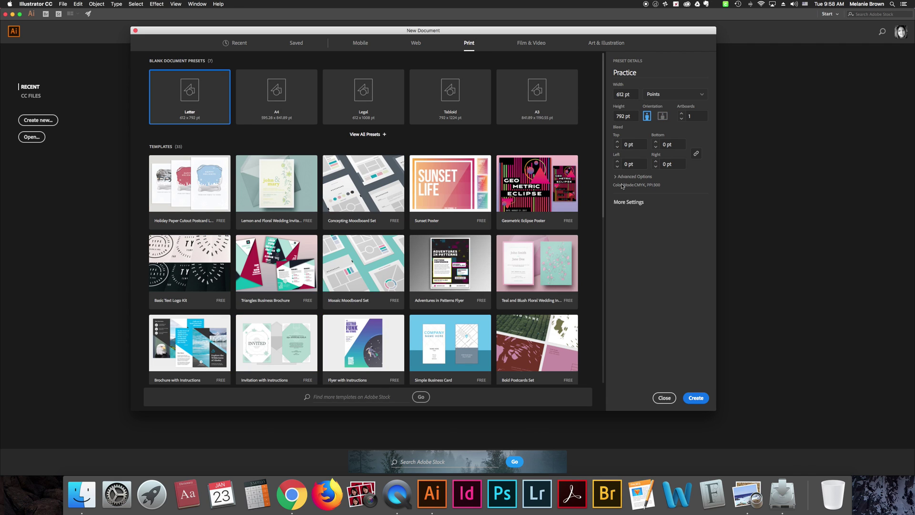
left_click(418, 45)
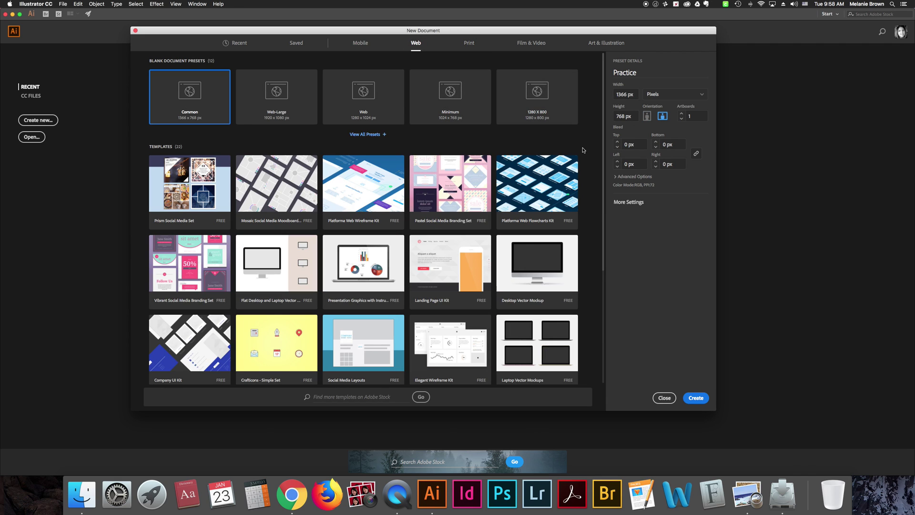
Create the Practice document from the Letter print preset in portrait orientation
left_click(469, 43)
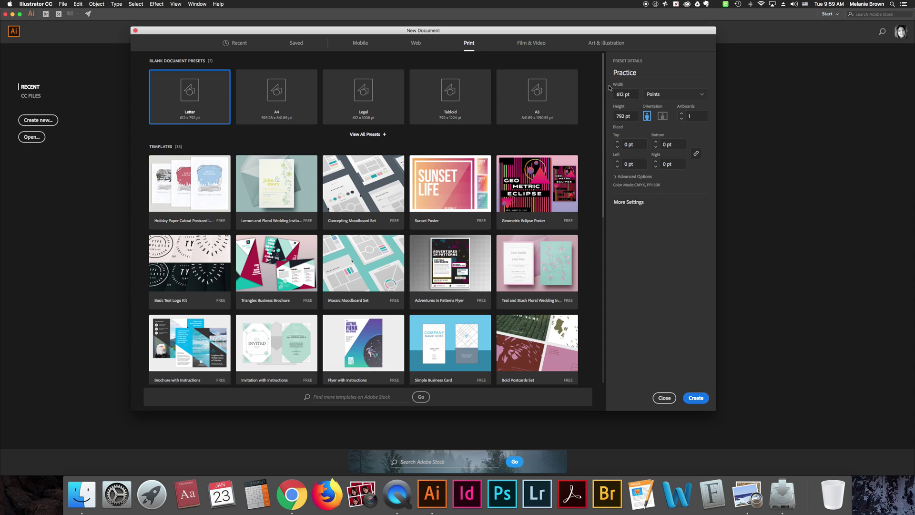
left_click(672, 94)
left_click(658, 116)
left_click(701, 399)
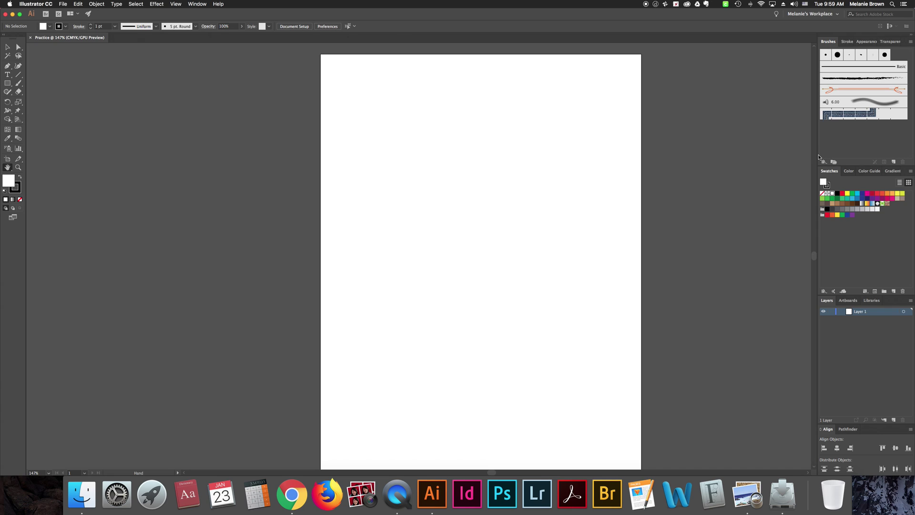
scroll(608, 217, "down", 2)
scroll(608, 216, "up", 1)
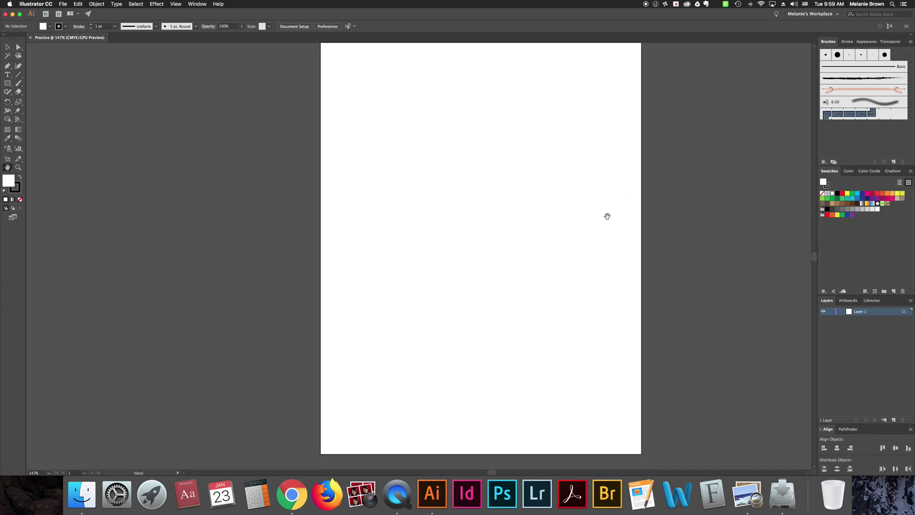
scroll(608, 217, "up", 3)
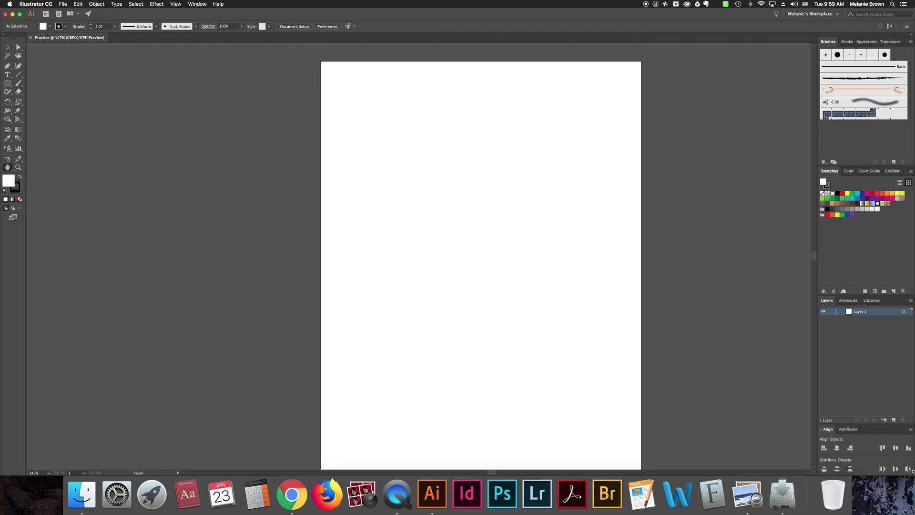
Shrink the application window slightly from its corner, try panning the page around, and fit the artboard back in view
left_click_drag(912, 472, 893, 462)
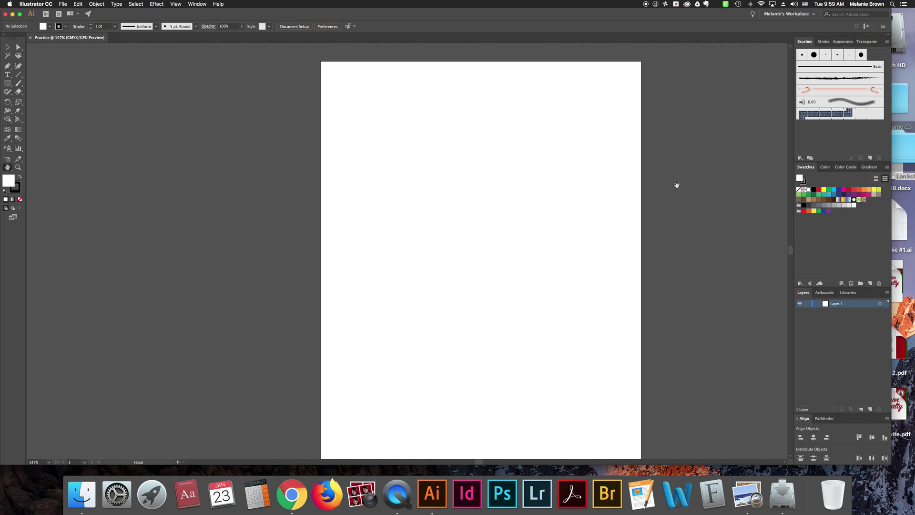
left_click_drag(558, 201, 364, 424)
left_click_drag(401, 353, 388, 400)
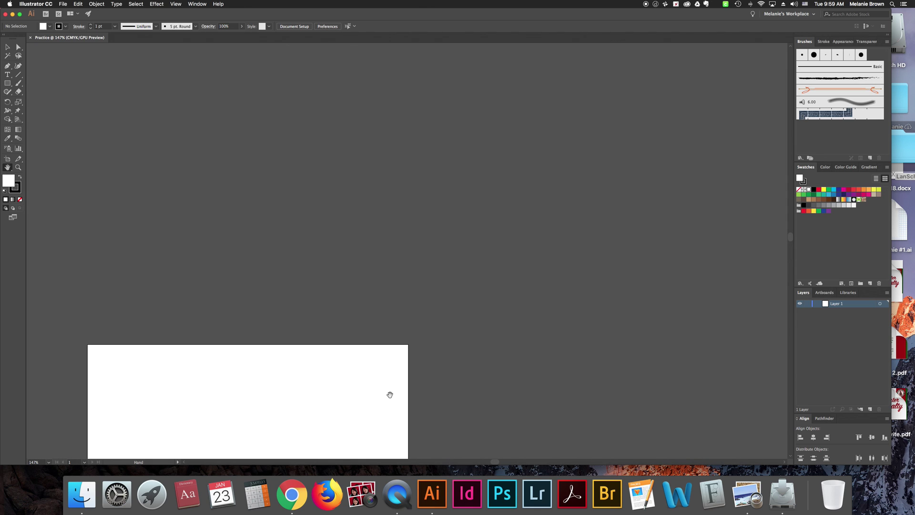
key("super+0")
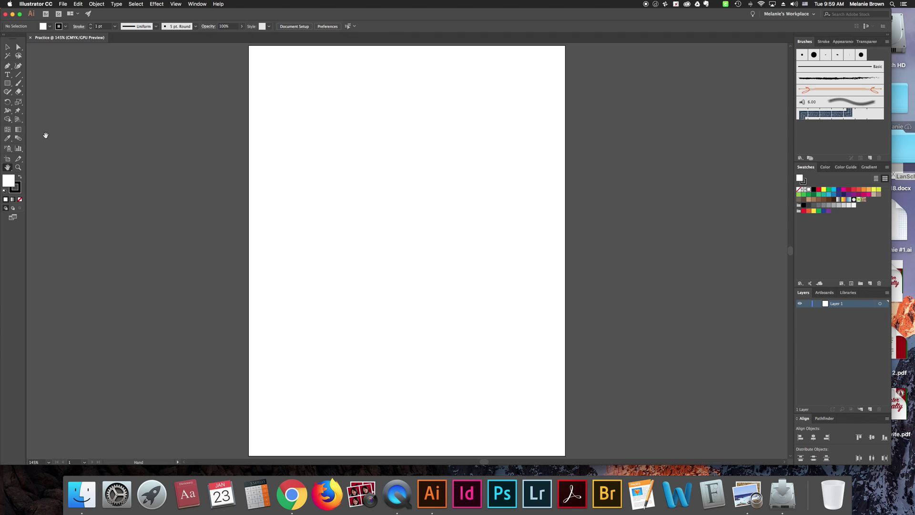
Draw a rectangle about 6 × 4.7 in on the artboard with a black fill and no stroke, and deselect it
left_click(7, 83)
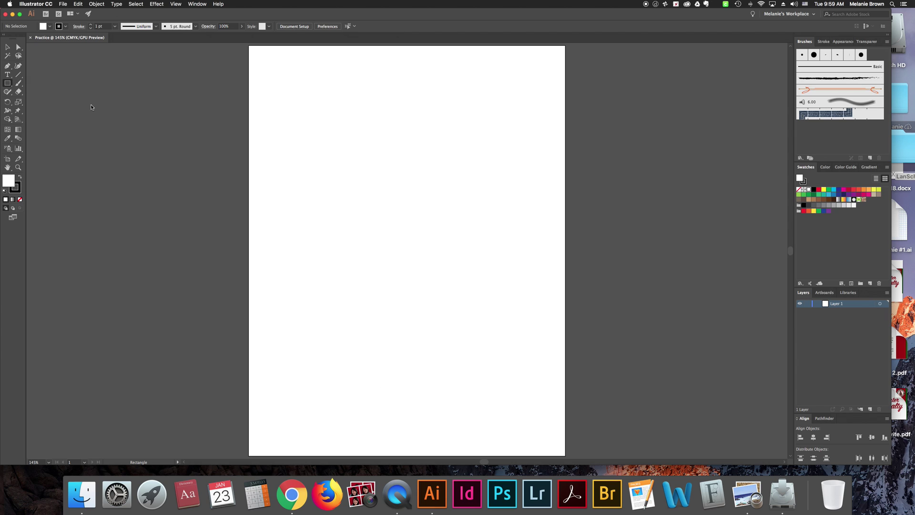
left_click(20, 177)
left_click(19, 200)
left_click(5, 199)
left_click(21, 184)
left_click(20, 200)
mouse_move(288, 130)
left_mouse_down()
mouse_move(433, 311)
mouse_move(511, 305)
left_mouse_up()
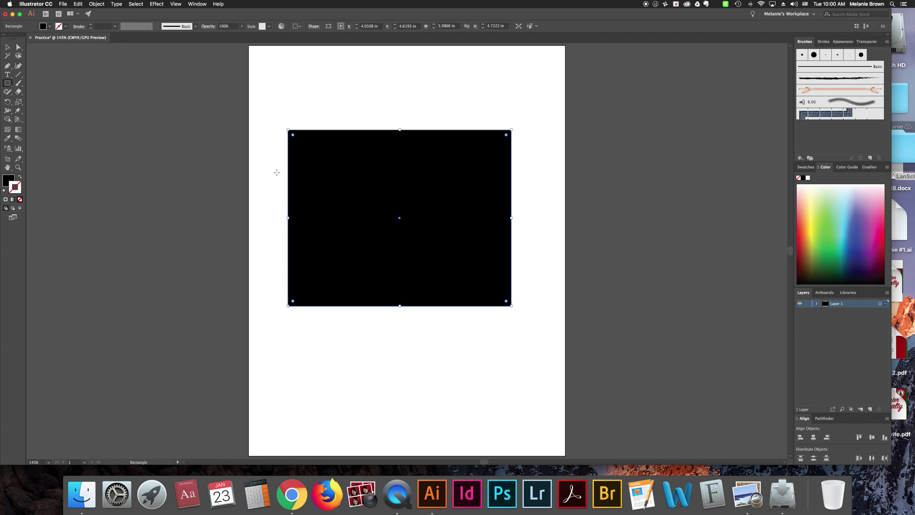
left_click(7, 47)
left_click(205, 109)
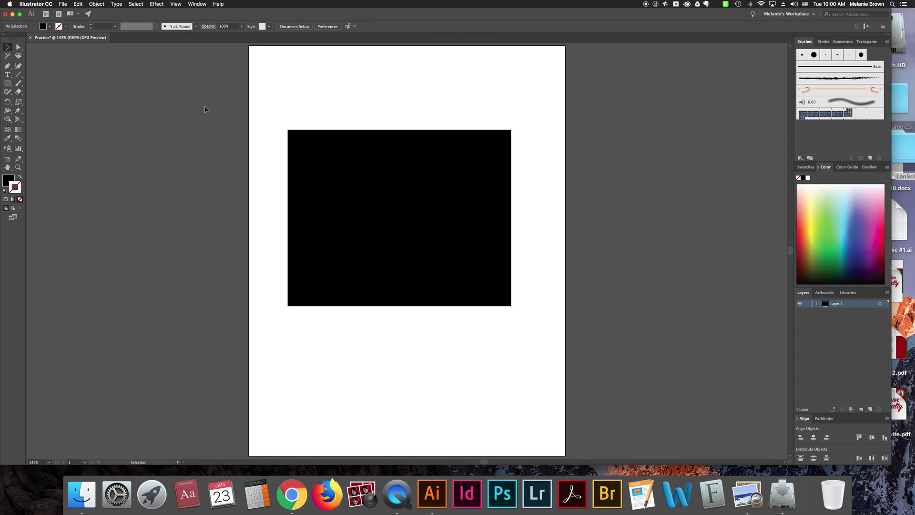
Zoom out to 3.13% and examine the full extent of the canvas surrounding the artboard
key("a")
key("super+minus")
key("super+minus")
key("super+minus")
key("super+minus")
key("super+minus")
key("super+minus")
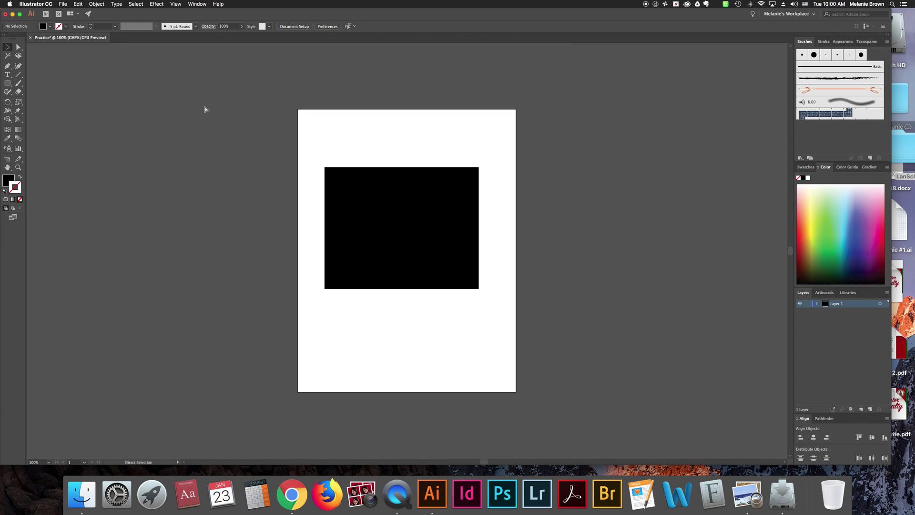
key("super+minus")
key("super+minus")
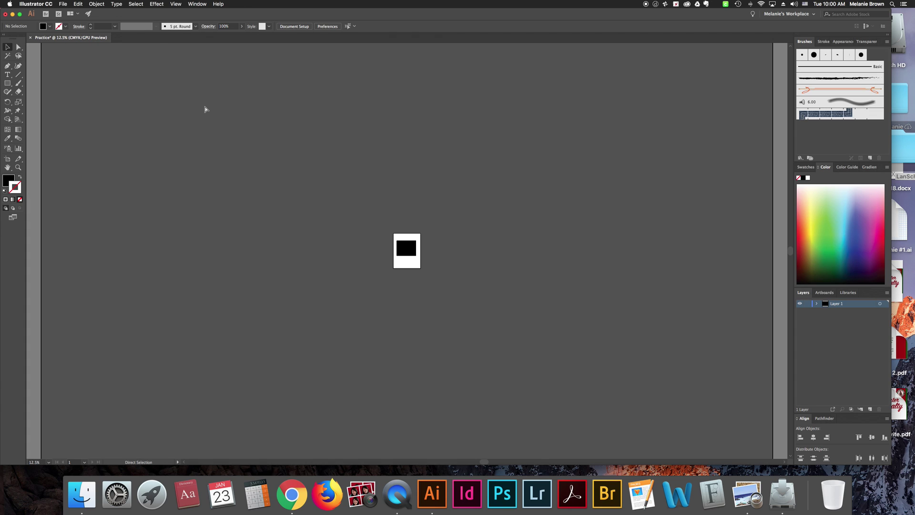
key("super+minus")
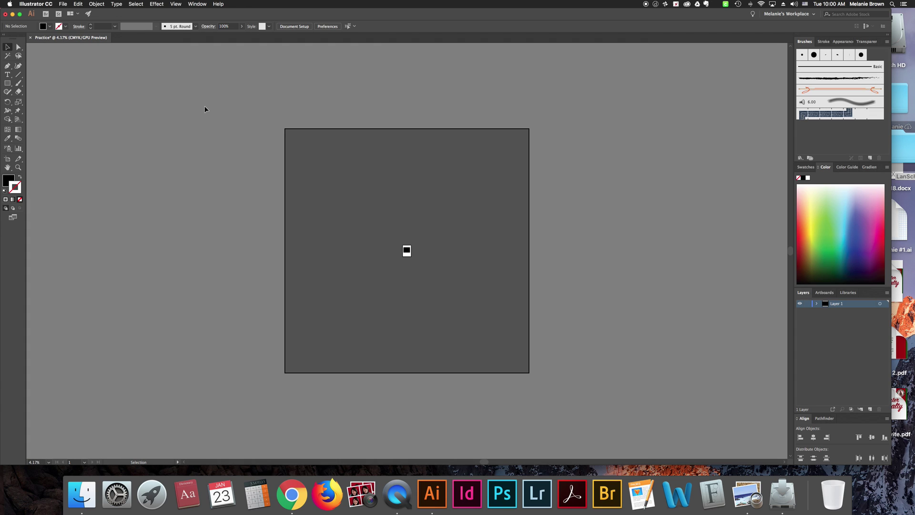
key("super+minus")
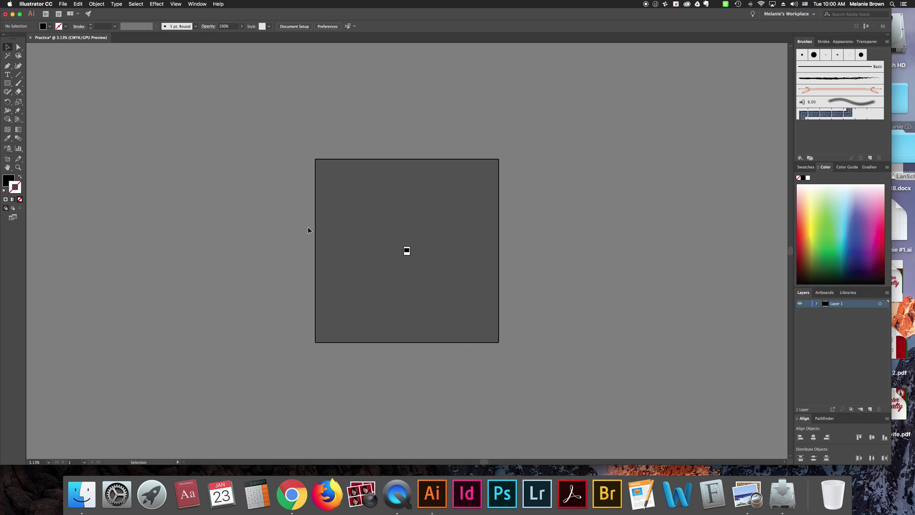
Move the artboard with its black rectangle to the upper-left corner of the canvas and check its artboard options
mouse_move(408, 255)
left_mouse_down()
mouse_move(377, 226)
mouse_move(400, 224)
mouse_move(407, 252)
left_mouse_up()
key("super+shift+a")
left_click(7, 158)
left_click_drag(409, 251, 325, 171)
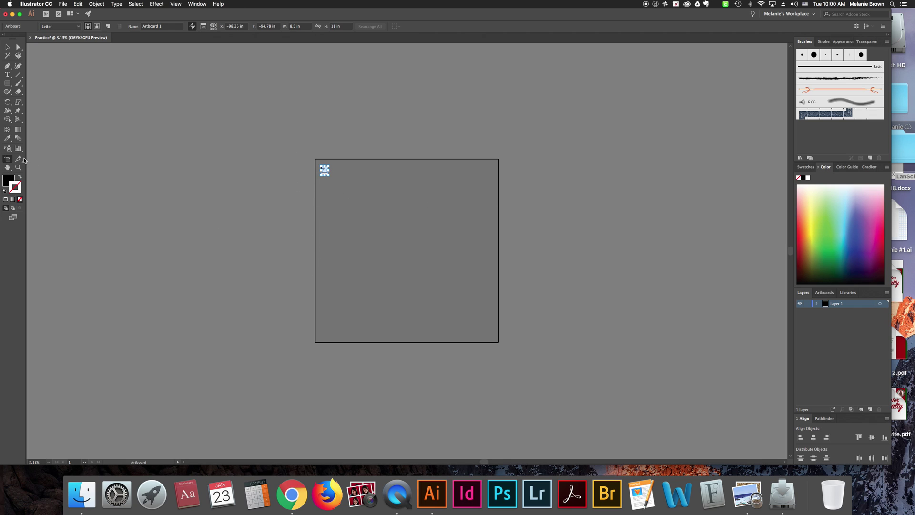
double_click(7, 159)
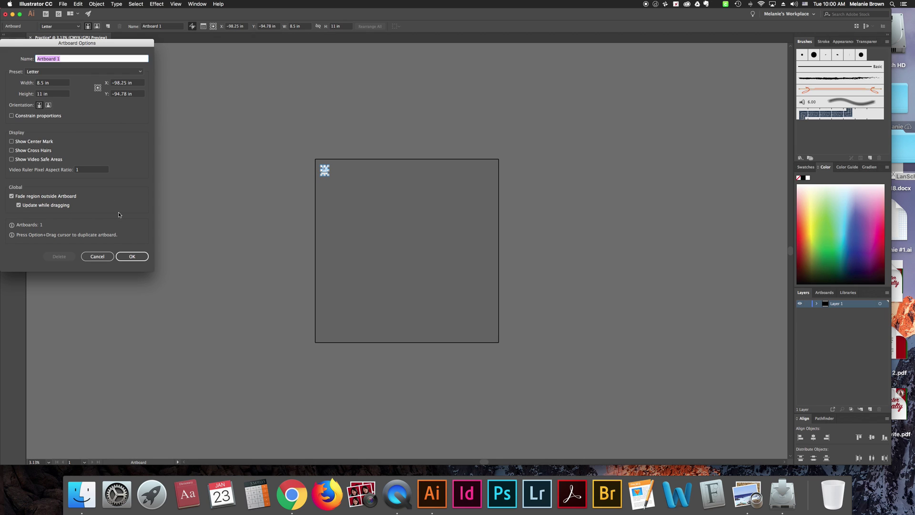
left_click(102, 257)
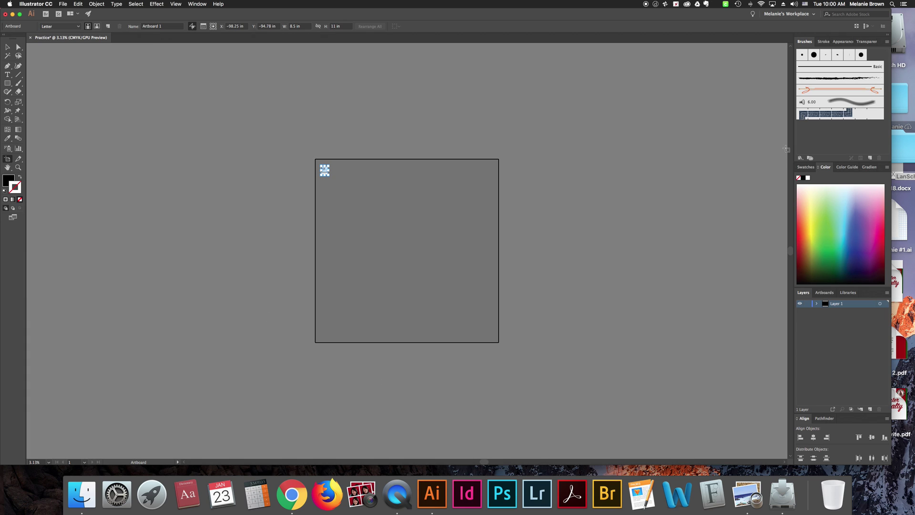
Show the list of artboards and add Letter-size artboards beside the first one until there are 18
left_click(197, 4)
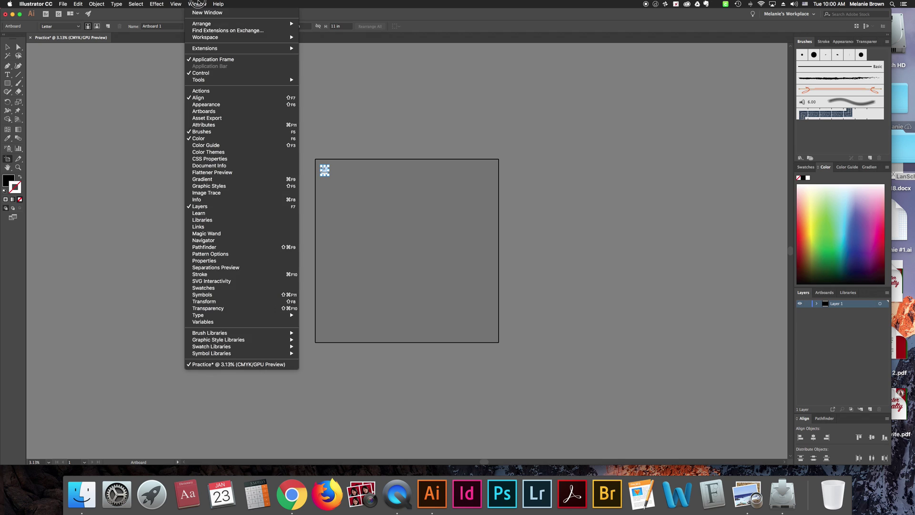
left_click(209, 112)
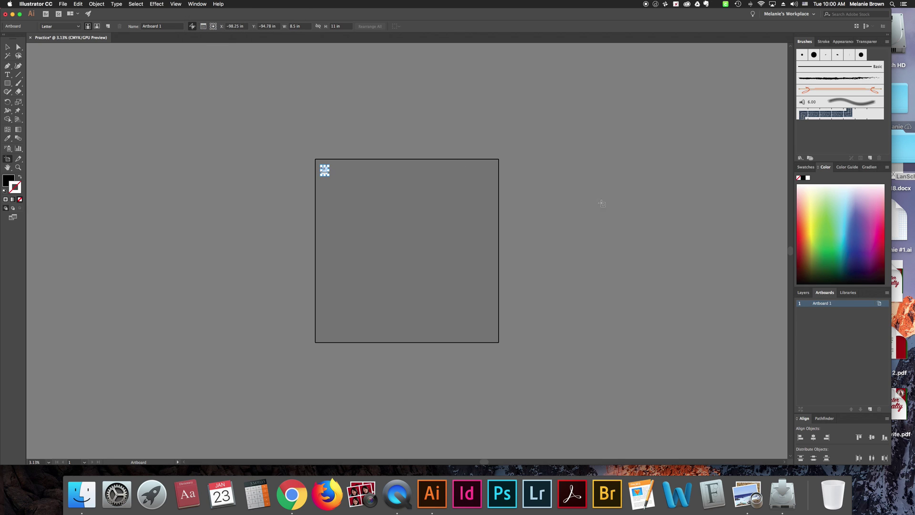
left_click(867, 410)
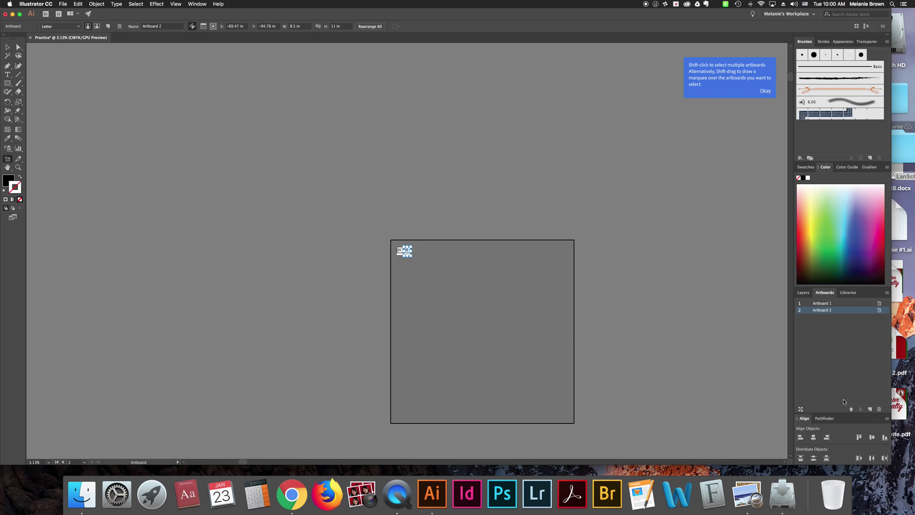
left_click(870, 409)
left_click(870, 409)
left_click(870, 409)
left_click(870, 409)
triple_click(870, 409)
triple_click(870, 409)
triple_click(870, 409)
double_click(870, 409)
left_click(870, 409)
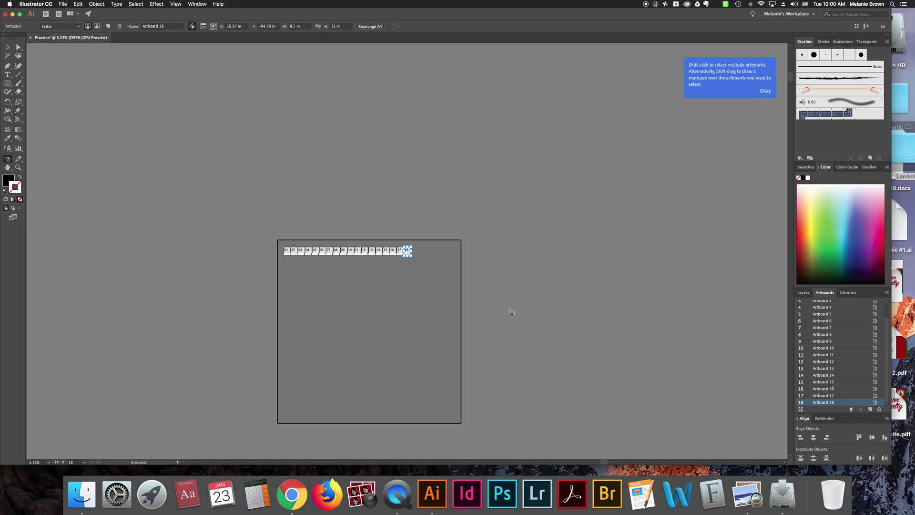
Select the black rectangle on the first artboard, examine it close up at 200%, and fit that artboard in view
left_click(8, 47)
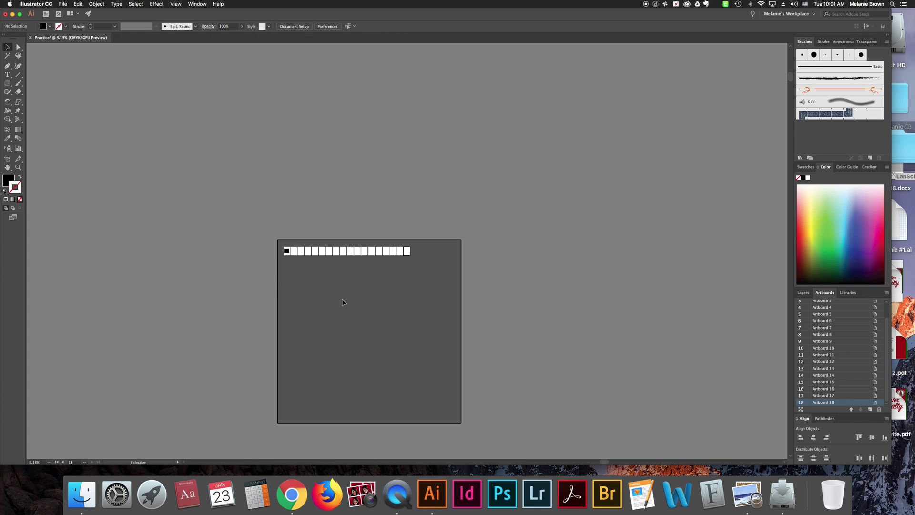
left_click(287, 250)
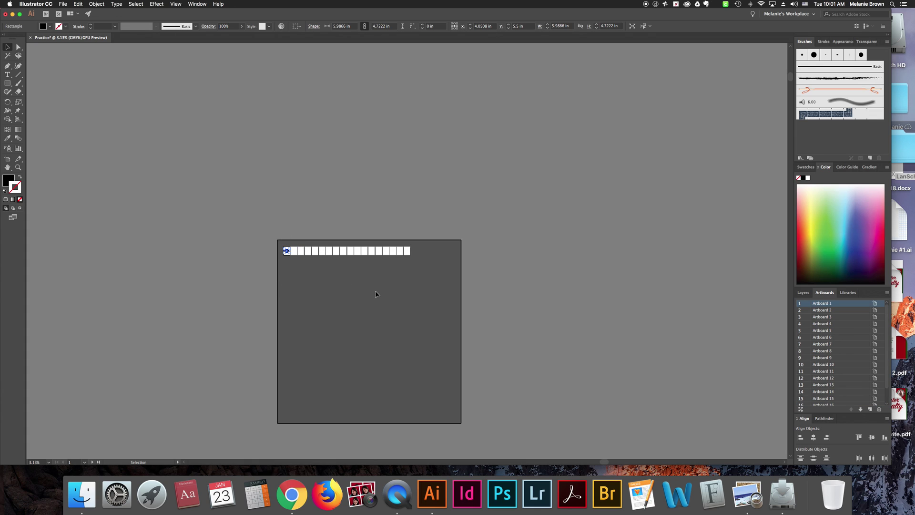
key("super+equal")
key("super+equal")
key("super+equal")
key("super+equal")
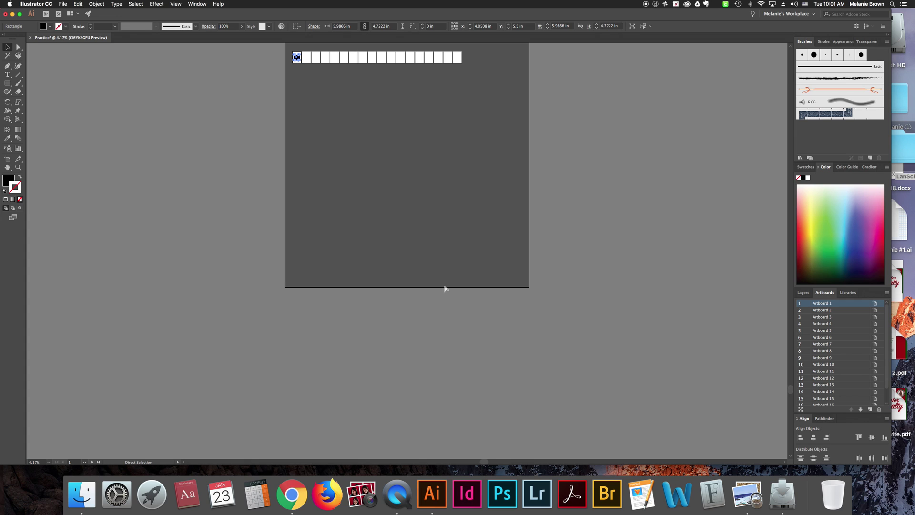
key("super+equal")
key("super+equal")
key("super+equal")
key("super+equal")
key("super+equal")
key("super+equal")
key("super+equal")
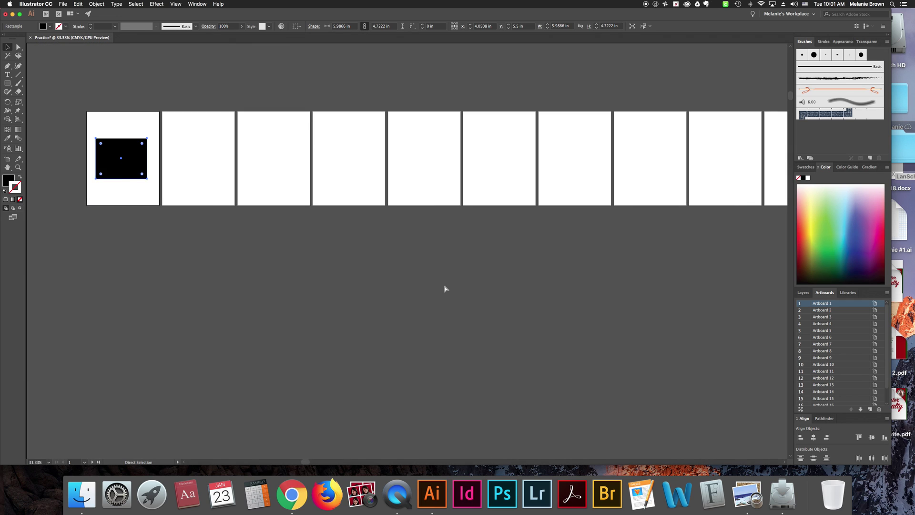
key("v")
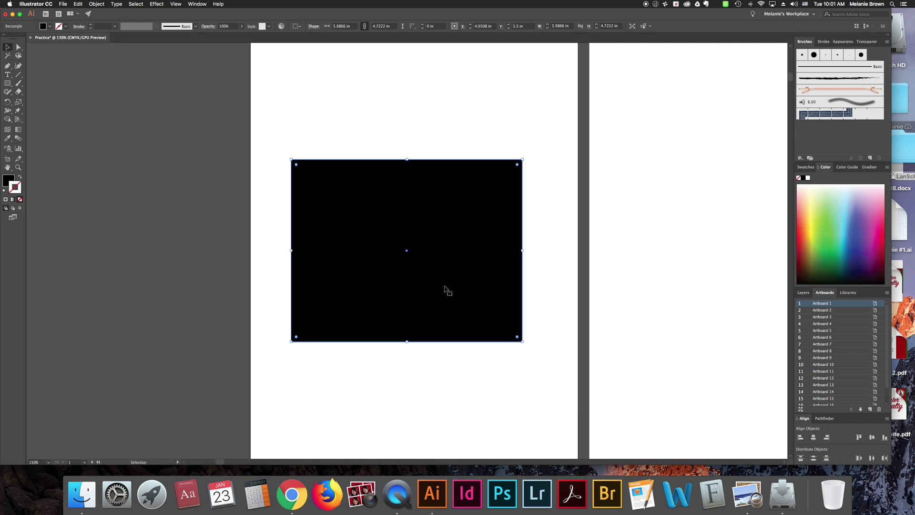
key("super+equal")
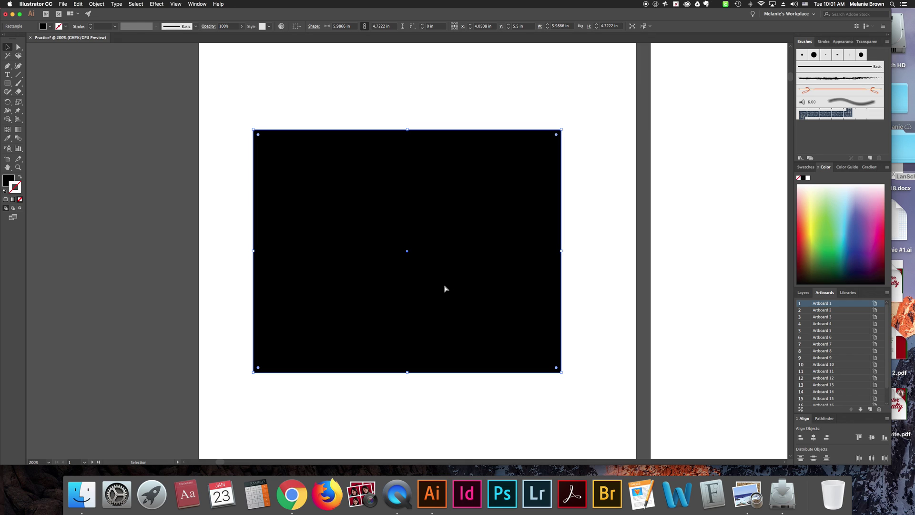
key("super+0")
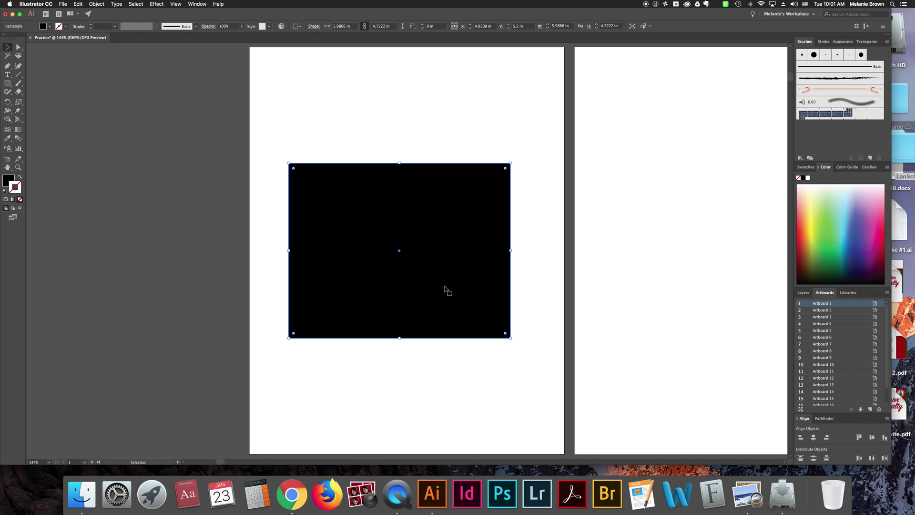
Delete Artboards 2 through 18 so that only the first artboard remains
left_click(529, 269)
left_click(482, 251)
left_click(638, 129)
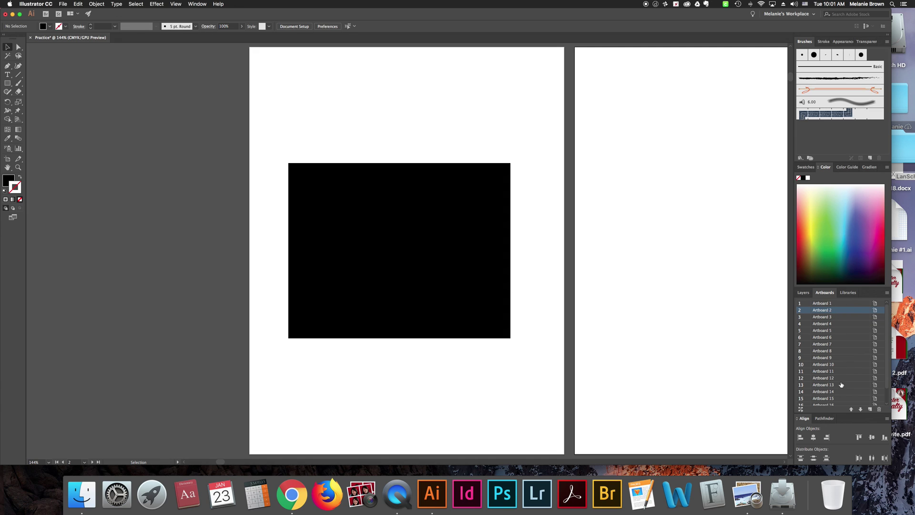
scroll(828, 403, "down", 2)
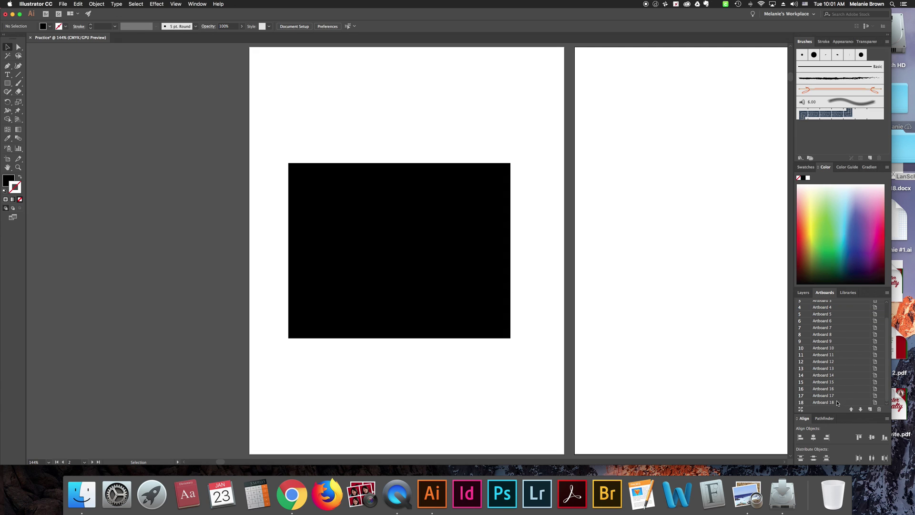
left_click(837, 403, "shift")
left_click(880, 410)
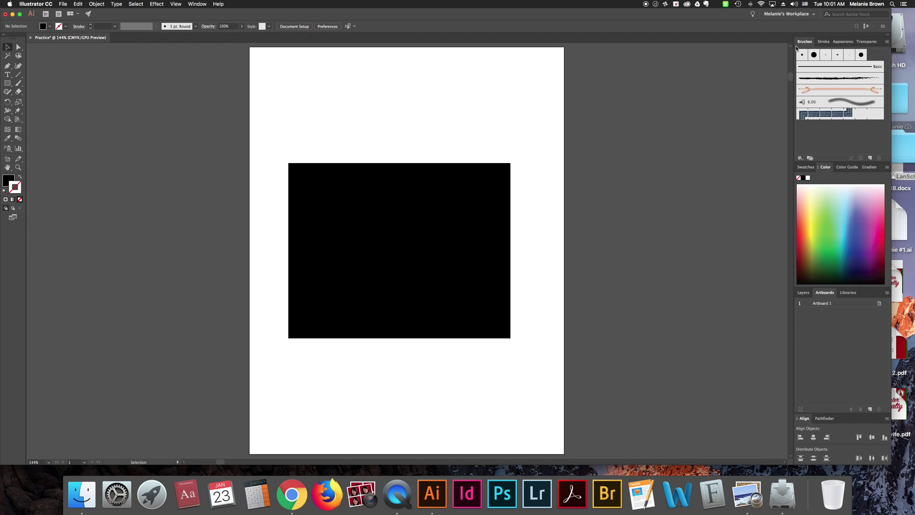
Undock the Brushes, Stroke, Appearance and Transparency panels and place them as separate floating panels over the workspace
left_click_drag(800, 43, 607, 54)
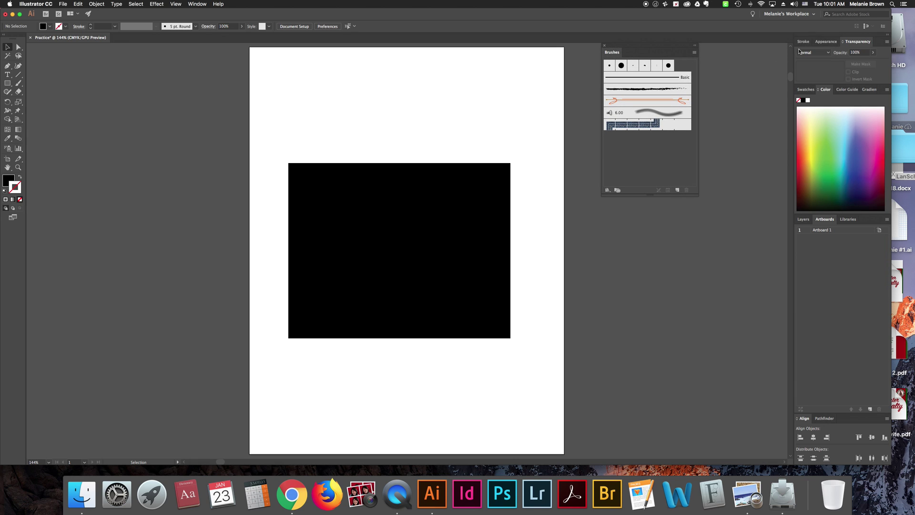
mouse_move(625, 51)
left_mouse_down()
mouse_move(658, 143)
mouse_move(631, 64)
left_mouse_up()
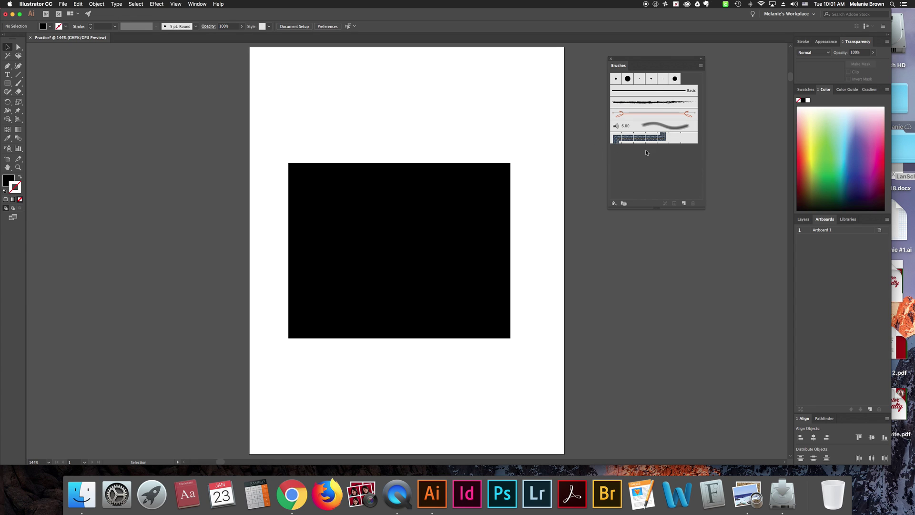
mouse_move(626, 72)
left_mouse_down()
mouse_move(655, 73)
mouse_move(648, 68)
left_mouse_up()
mouse_move(803, 41)
left_mouse_down()
mouse_move(752, 173)
mouse_move(621, 232)
left_mouse_up()
mouse_move(808, 42)
left_mouse_down()
mouse_move(775, 103)
mouse_move(623, 280)
left_mouse_up()
left_click_drag(841, 42, 548, 96)
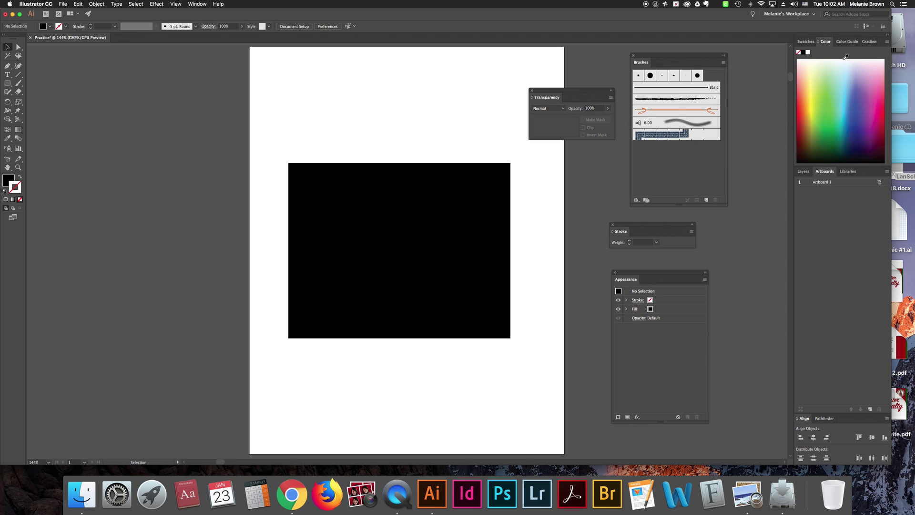
Narrow the panel dock, collapse its panels, and shrink it until only the panel icons show
scroll(794, 147, "down", 10)
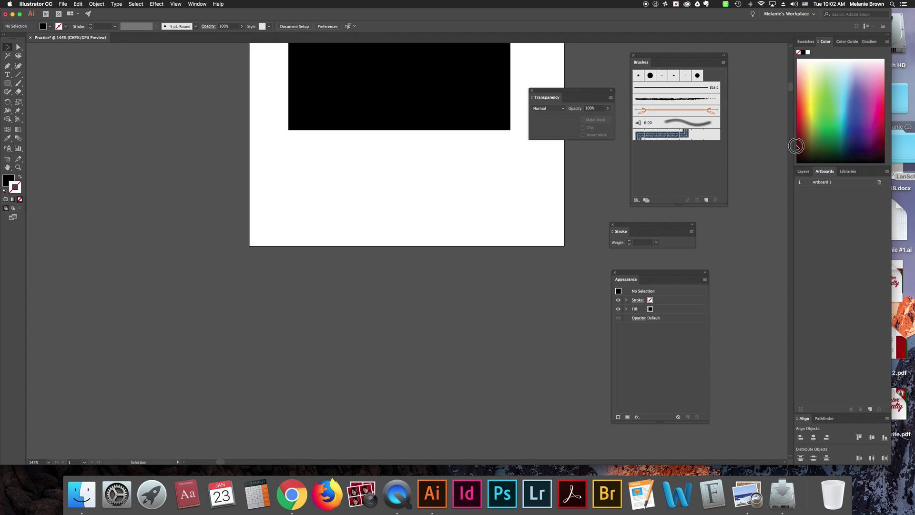
left_click_drag(805, 197, 886, 202)
scroll(445, 206, "up", 6)
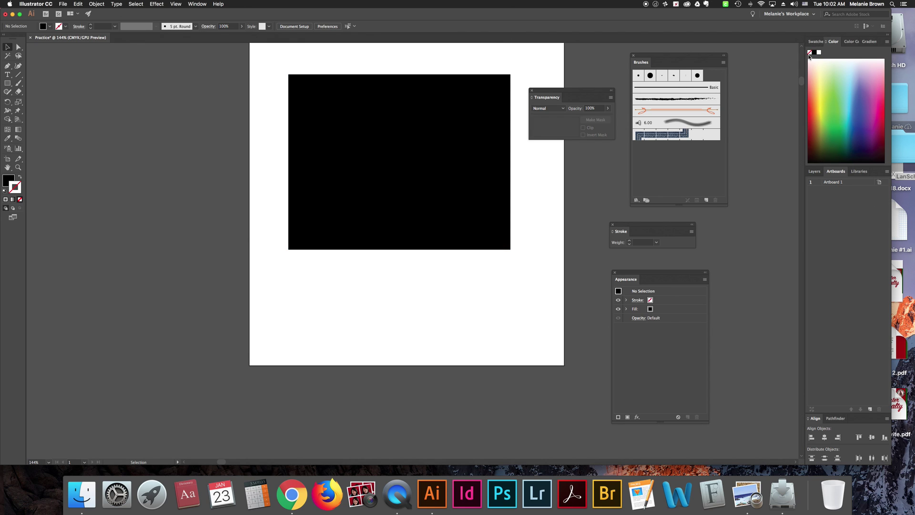
left_click(888, 36)
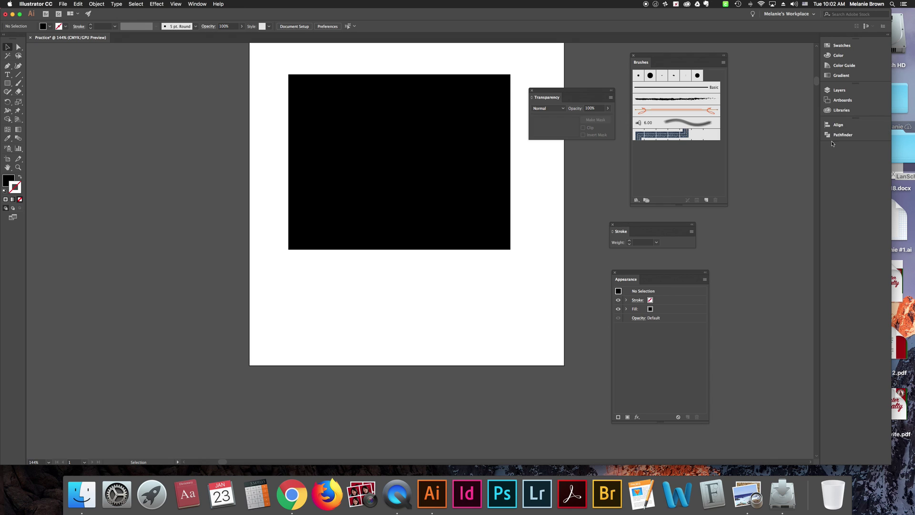
left_click_drag(820, 157, 881, 160)
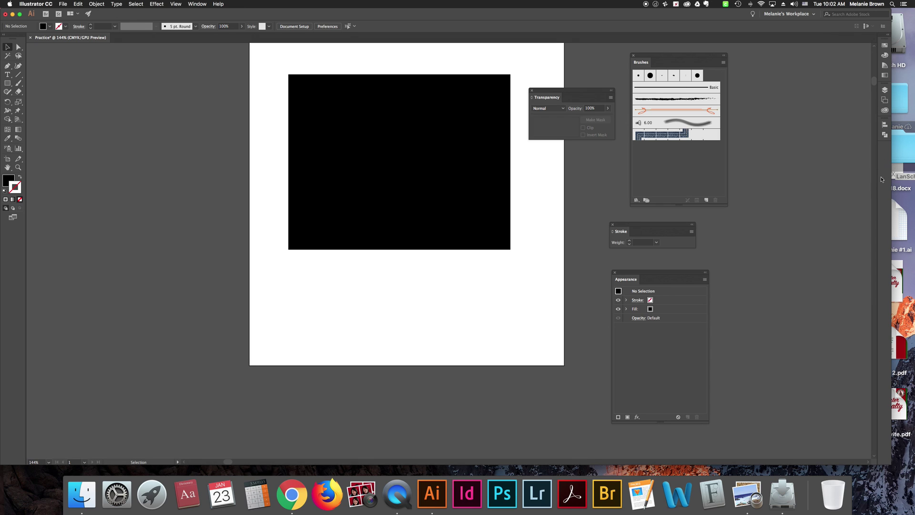
Dock the floating Brushes, Stroke, Transparency and Appearance panels below the others as separate single-panel groups, with the dock's labels showing
mouse_move(644, 63)
left_mouse_down()
mouse_move(786, 166)
mouse_move(860, 145)
mouse_move(884, 149)
left_mouse_up()
mouse_move(621, 231)
left_mouse_down()
mouse_move(656, 236)
mouse_move(887, 174)
mouse_move(885, 164)
left_mouse_up()
left_click_drag(547, 98, 885, 178)
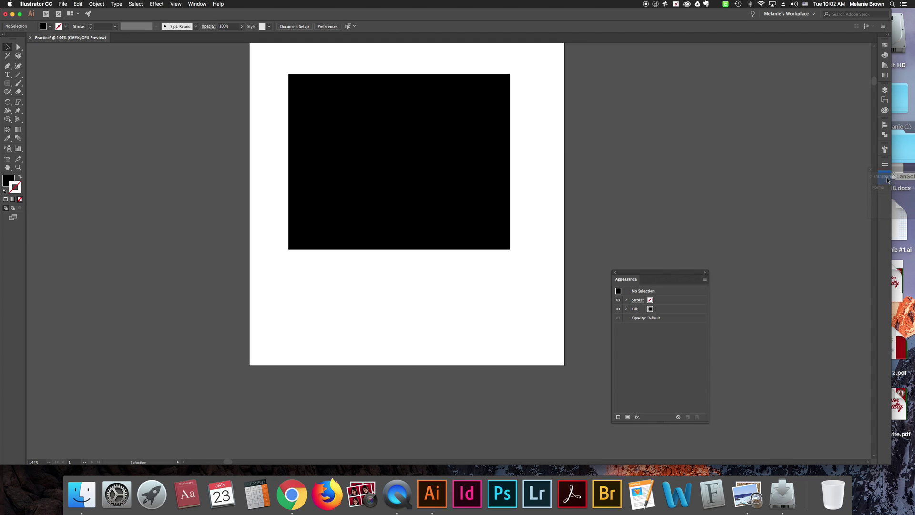
left_click_drag(629, 281, 842, 206)
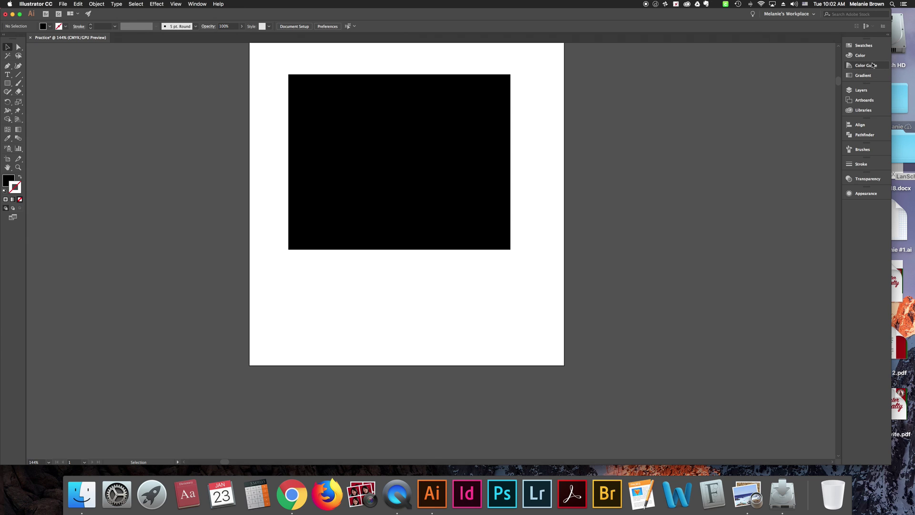
Split the Layers, Libraries, Artboards, Pathfinder and Align panels out of their groups and redock each separately at the end of the dock
scroll(472, 159, "up", 3)
scroll(472, 159, "up", 3)
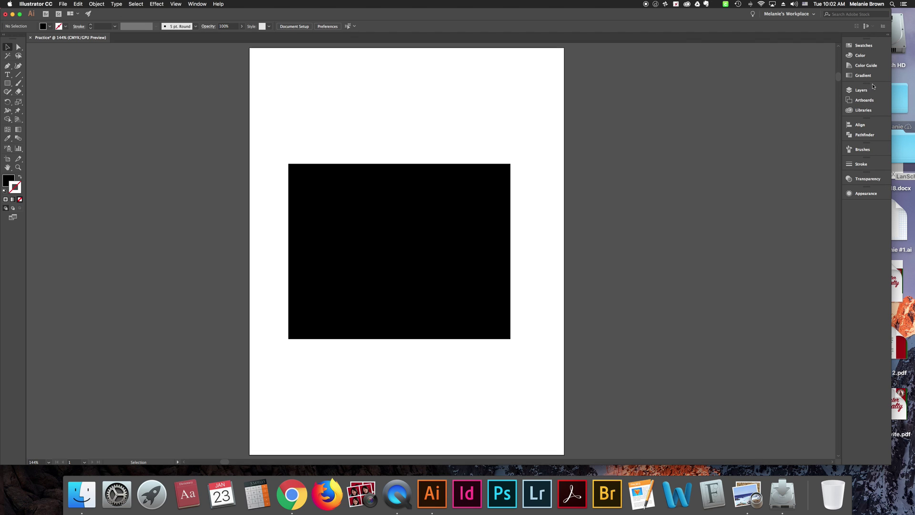
left_click_drag(869, 86, 780, 152)
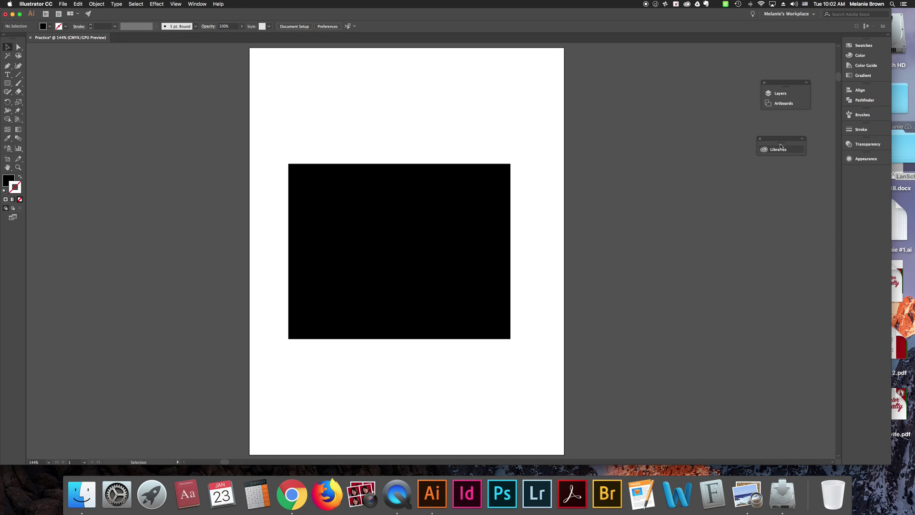
left_click_drag(781, 105, 715, 119)
left_click_drag(784, 87, 861, 174)
left_click_drag(789, 150, 860, 187)
left_click_drag(731, 111, 873, 204)
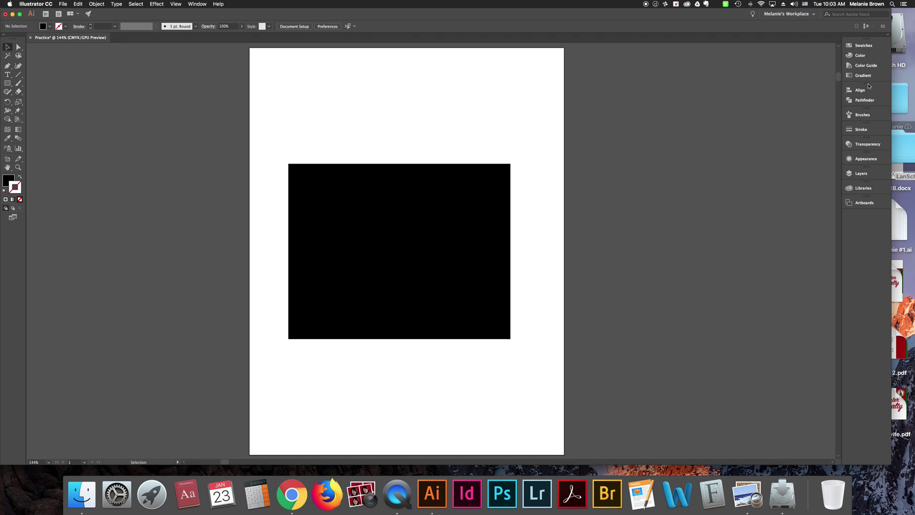
left_click_drag(869, 86, 864, 194)
left_click_drag(712, 106, 851, 201)
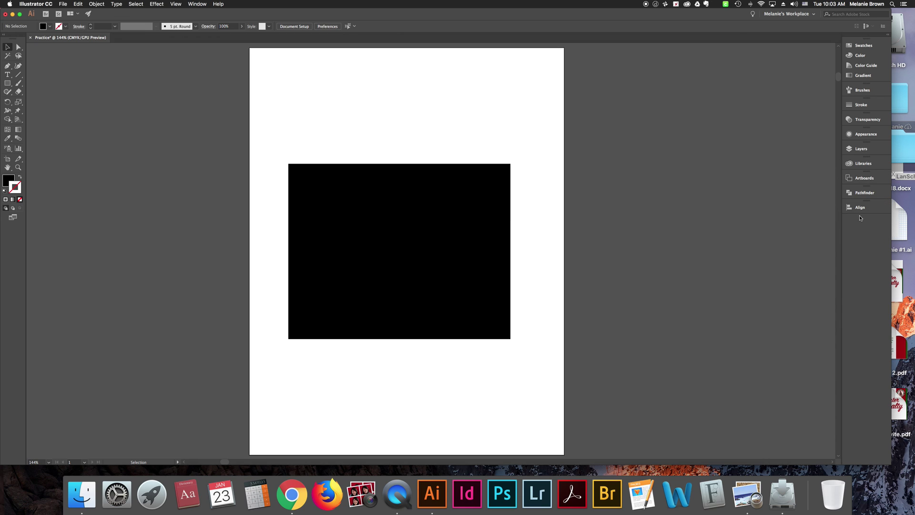
Separate the Swatches, Color, Color Guide and Gradient panels into single-panel groups and dock them in that order below Align
left_click_drag(865, 40, 855, 178)
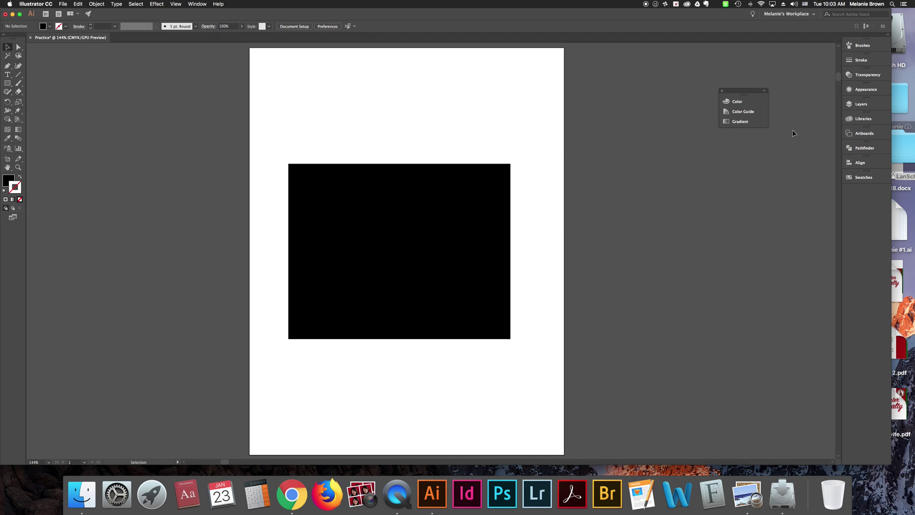
left_click(763, 92)
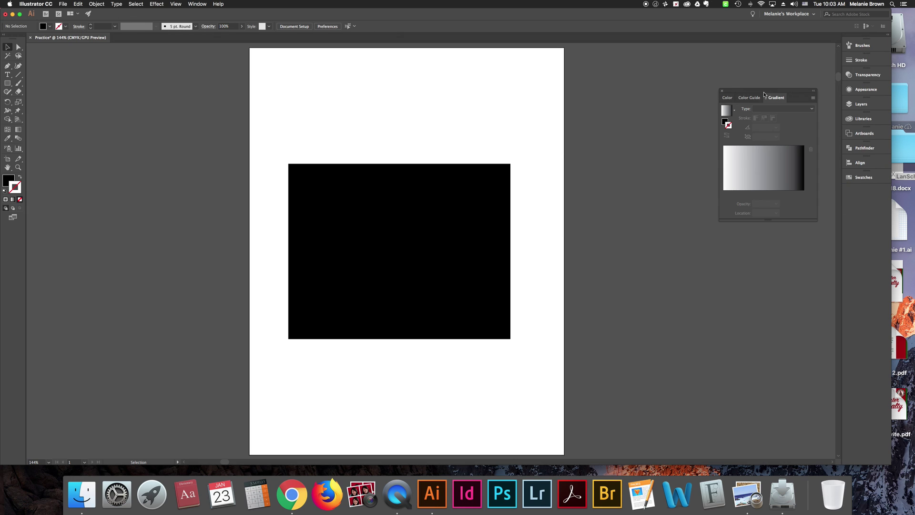
left_click(752, 97)
left_click(729, 97)
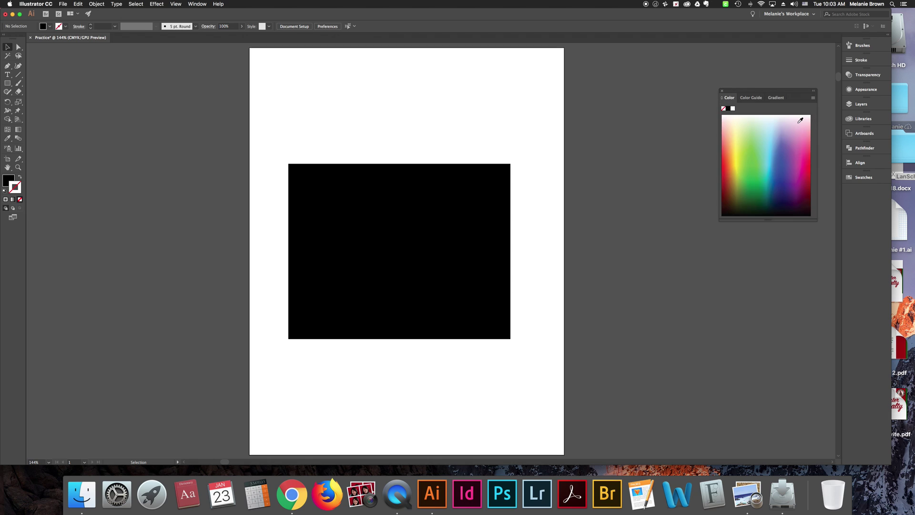
left_click(812, 90)
left_click_drag(737, 101, 868, 207)
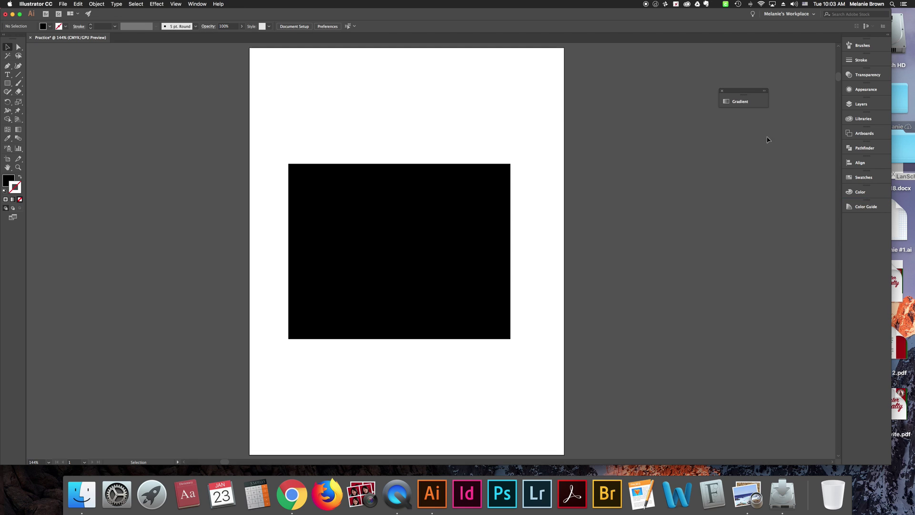
left_click_drag(740, 102, 863, 221)
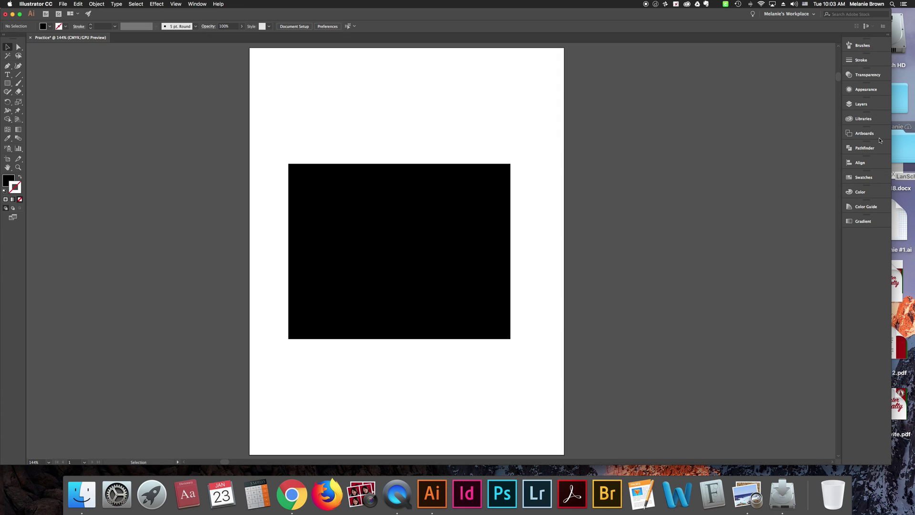
Save the panel layout as a new workspace named after its owner, and move the Brushes panel to the end of the dock
left_click(795, 15)
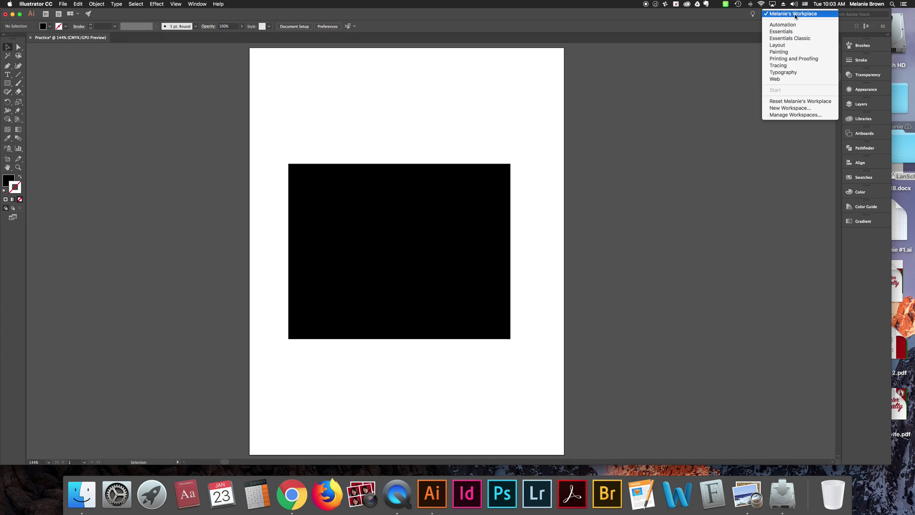
left_click(805, 108)
left_click(90, 59)
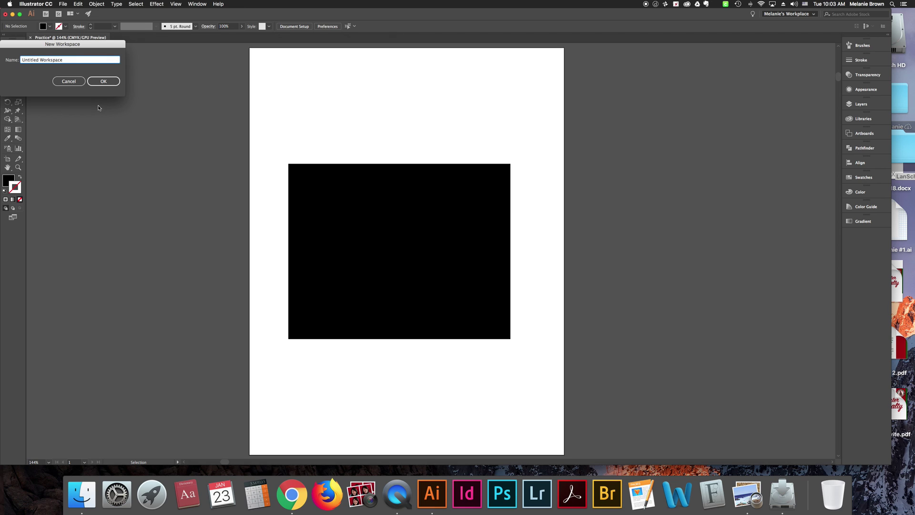
left_click_drag(41, 61, 8, 60)
type("Melanie's")
left_click(103, 81)
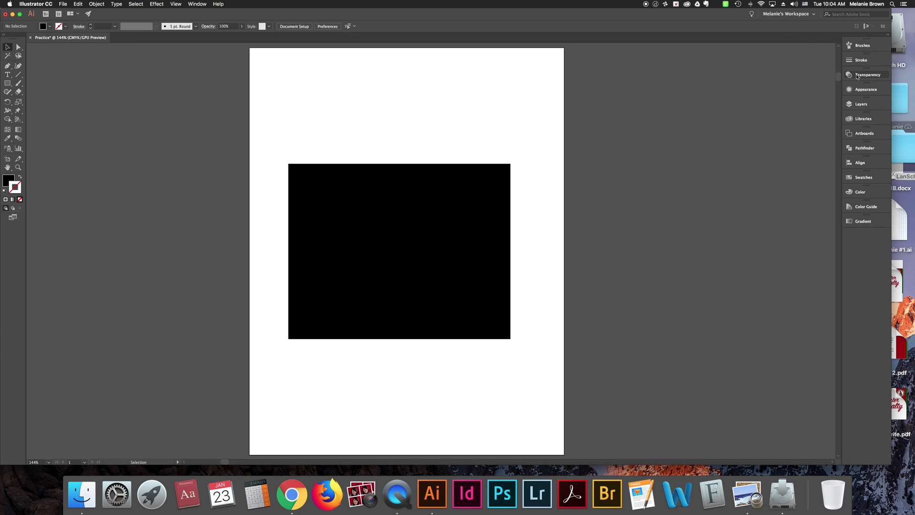
mouse_move(860, 45)
left_mouse_down()
mouse_move(637, 94)
mouse_move(831, 248)
mouse_move(864, 221)
left_mouse_up()
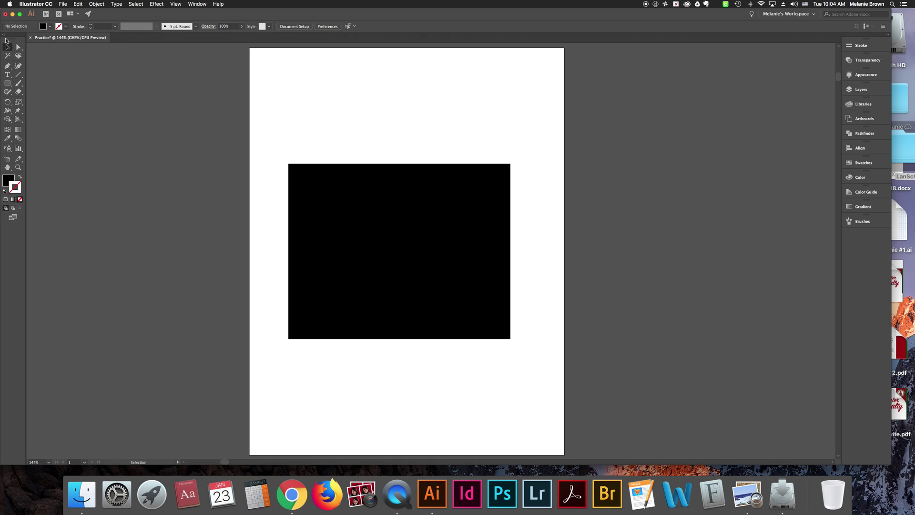
Switch the tool set to a single column and back to two columns
left_click_drag(13, 41, 3, 61)
left_click(5, 36)
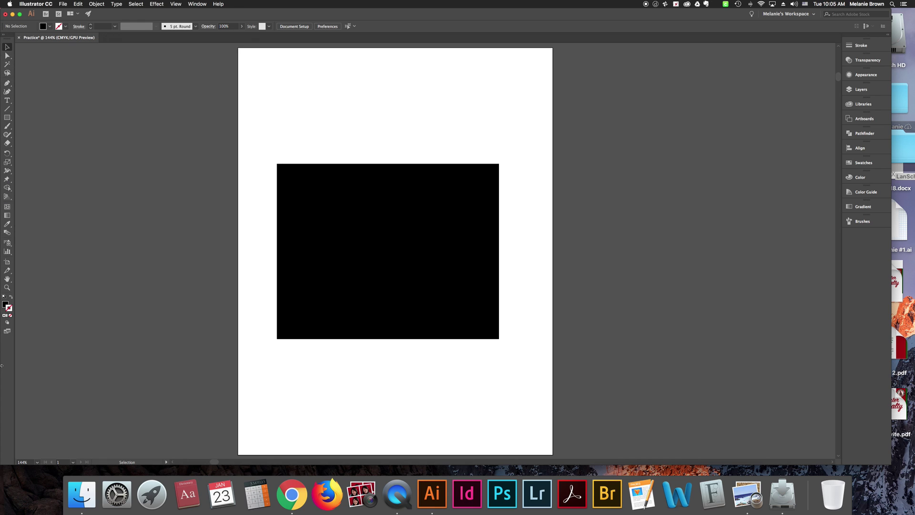
left_click(5, 36)
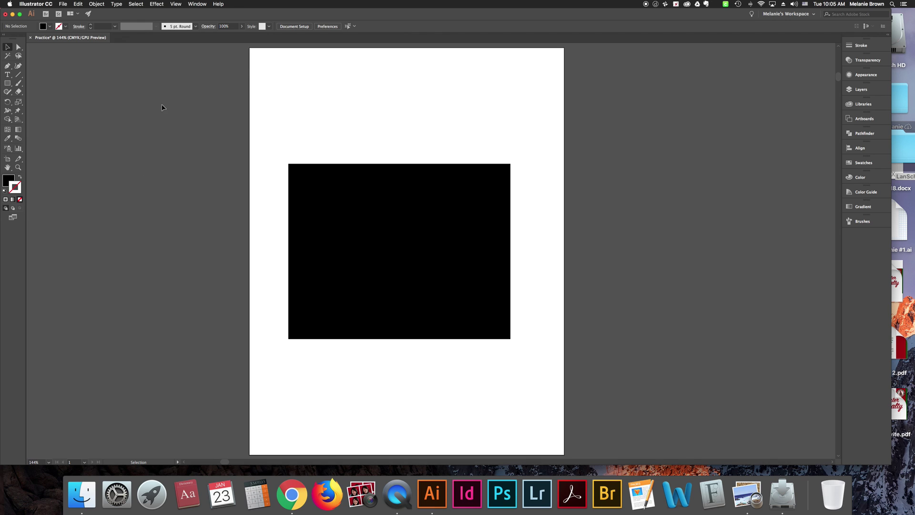
Select the black rectangle with the Selection tool, move it lower on the artboard and resize it freely to about 4.88 by 1.71 in
scroll(122, 117, "left", 1)
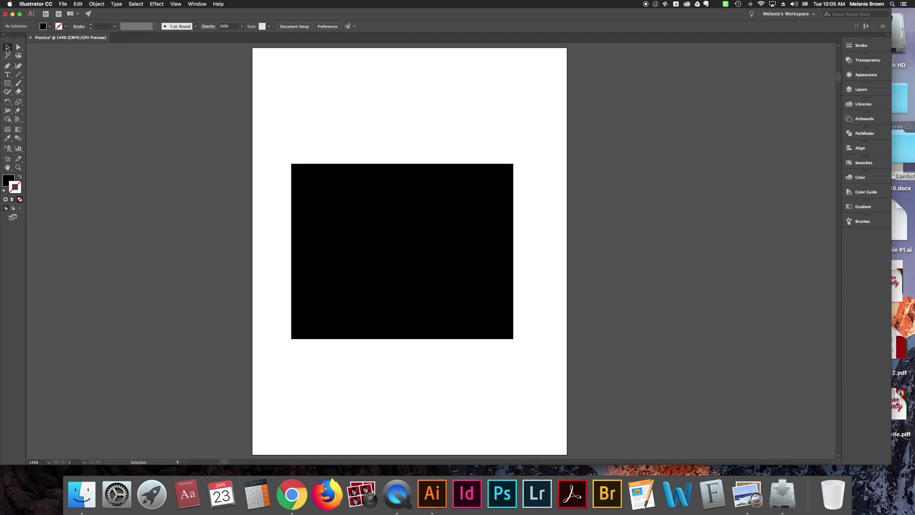
left_click(301, 171)
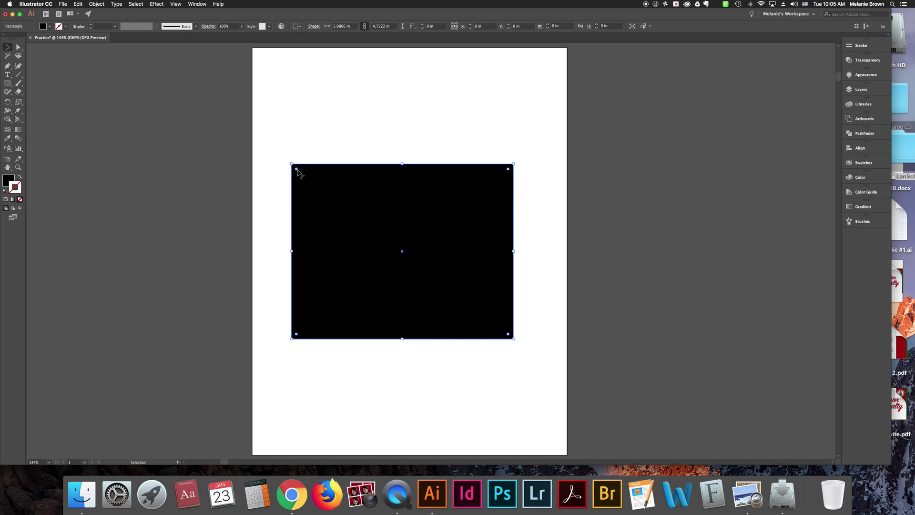
left_click_drag(291, 163, 380, 165)
left_click_drag(339, 297, 341, 125)
left_click_drag(411, 164, 373, 132)
left_click_drag(373, 138, 398, 222)
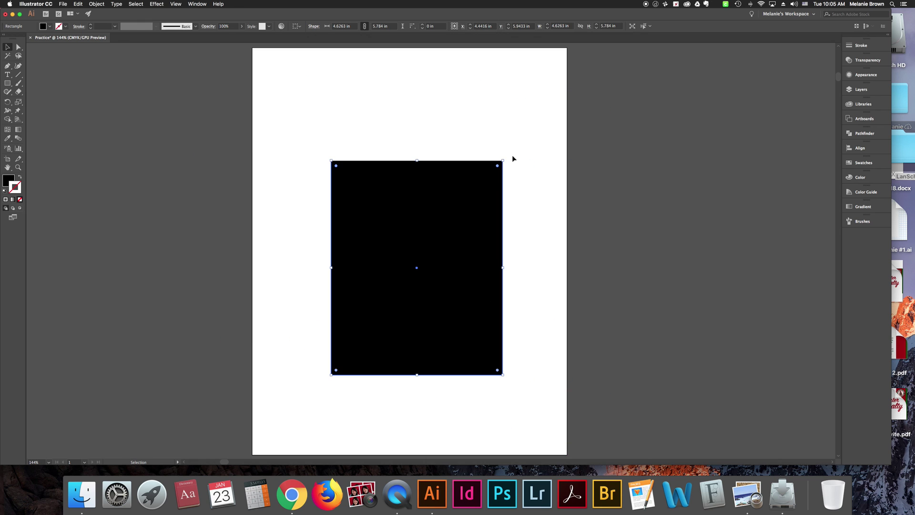
left_click_drag(504, 161, 515, 265)
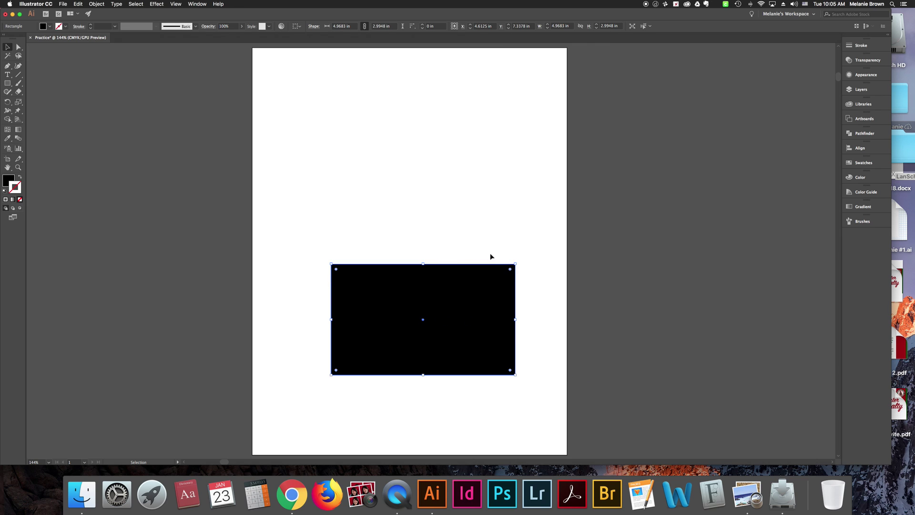
left_click_drag(516, 263, 512, 313)
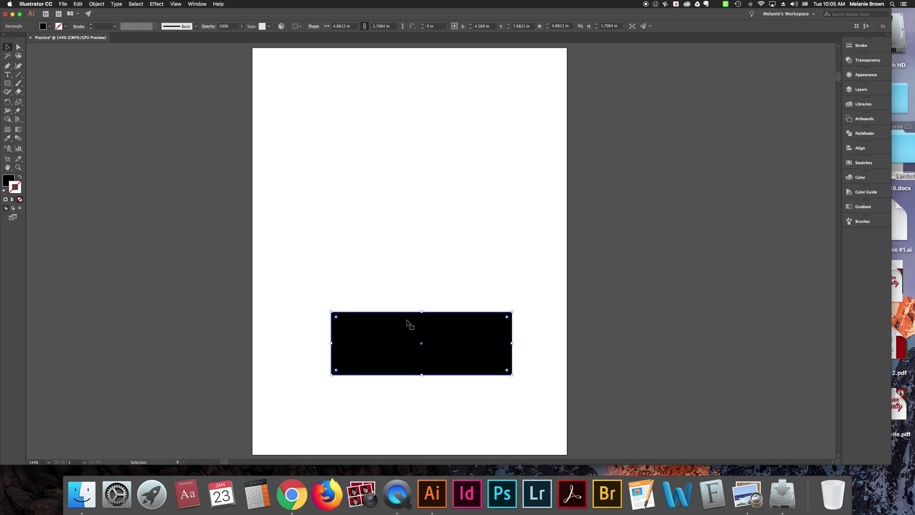
Scale the rectangle proportionally, first far beyond the artboard and back to about 6.1 by 2.13 in, placing it in the artboard's upper half
left_click(9, 47)
left_click(417, 342)
left_click_drag(423, 311, 501, 192)
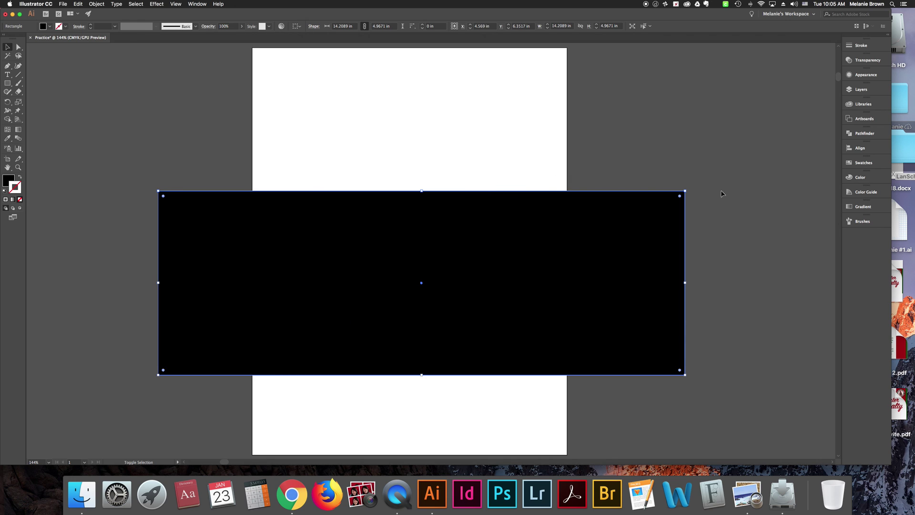
left_click_drag(685, 191, 467, 201)
left_click(402, 251)
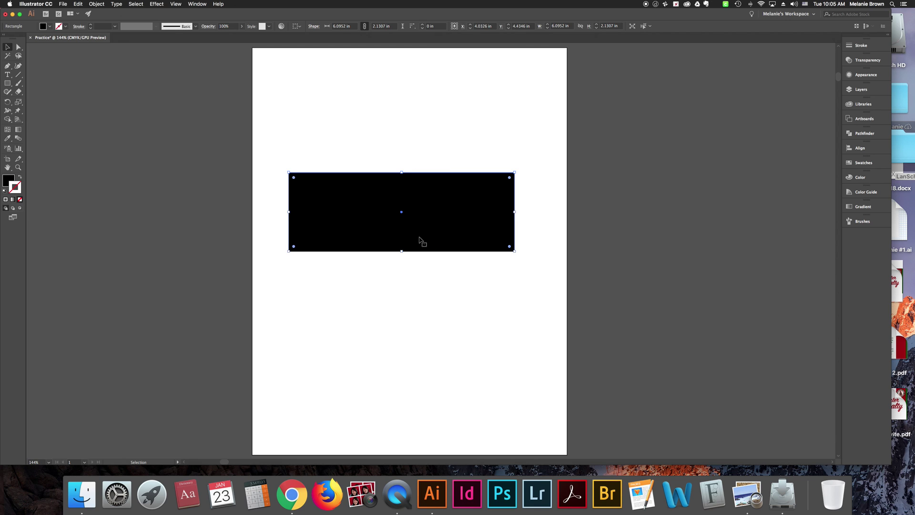
Stretch the rectangle without keeping its proportions to about 5.11 by 5.57 in and move it up within the artboard
left_click_drag(401, 250, 391, 394)
left_click_drag(538, 397, 484, 400)
left_click_drag(444, 348, 444, 256)
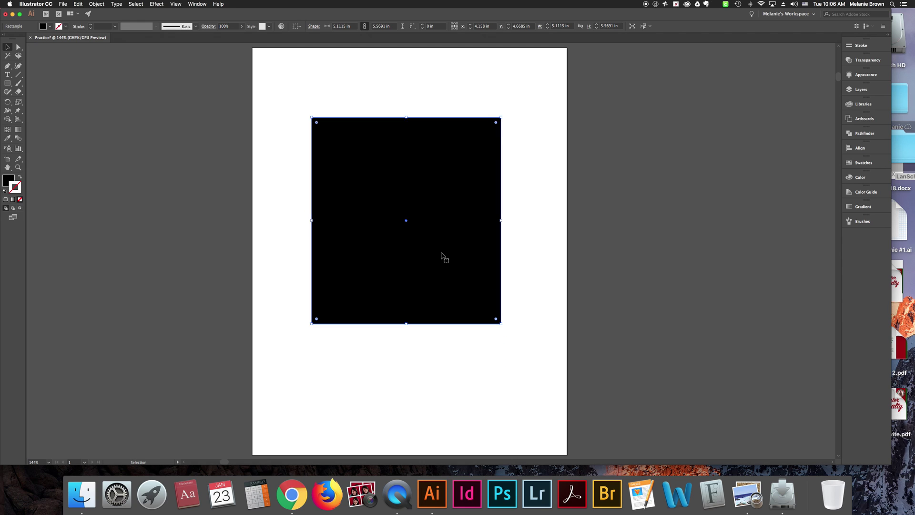
Move the whole rectangle slightly on the artboard with the Direct Selection tool
left_click(18, 47)
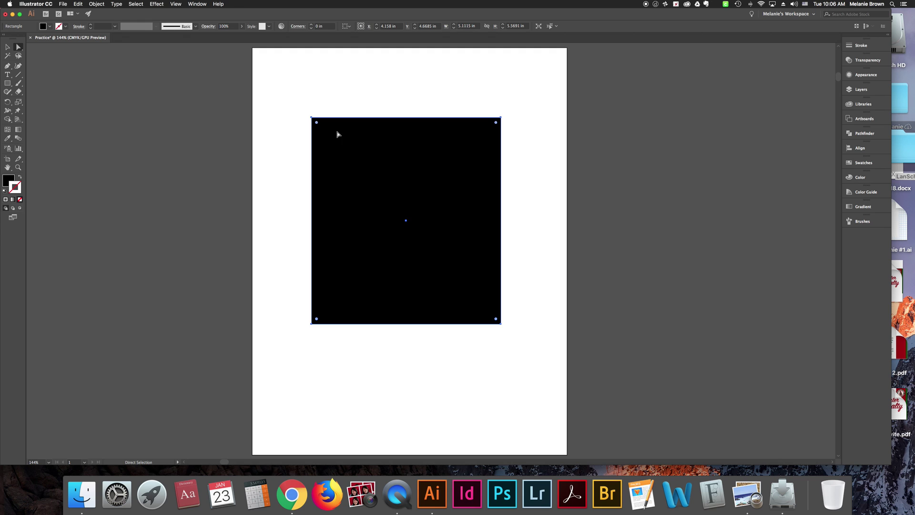
left_click_drag(411, 176, 439, 187)
mouse_move(440, 190)
left_mouse_down()
mouse_move(437, 207)
mouse_move(438, 157)
mouse_move(438, 213)
mouse_move(432, 190)
left_mouse_up()
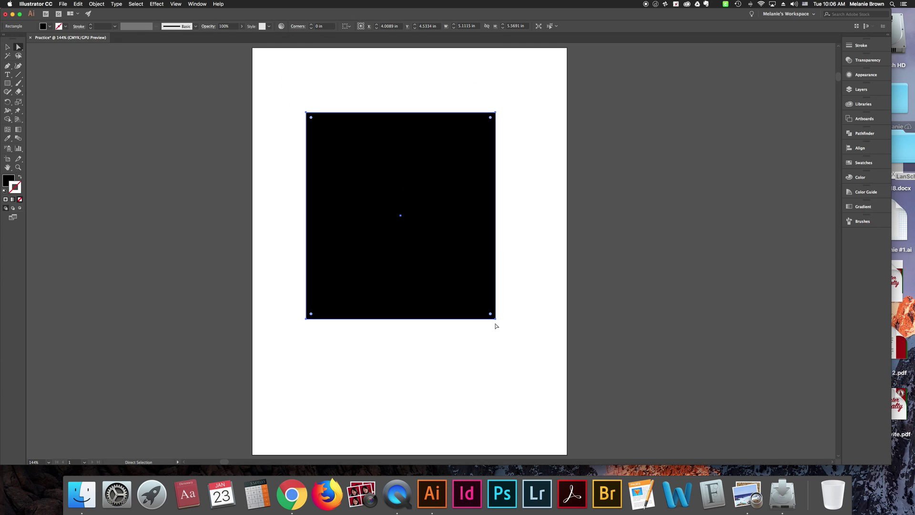
Reshape the rectangle by moving its lower-right anchor to about X 7.57, Y 9.35 in and its upper-right anchor to about X 7.26, Y 2.18 in
left_click_drag(496, 319, 762, 378)
left_click(499, 320)
left_click_drag(499, 115, 436, 251)
left_click_drag(765, 380, 527, 390)
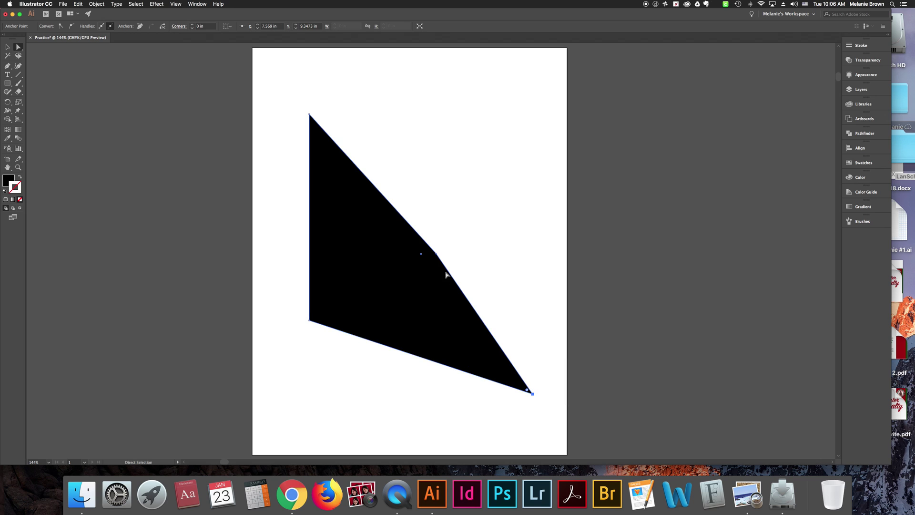
left_click_drag(437, 255, 492, 174)
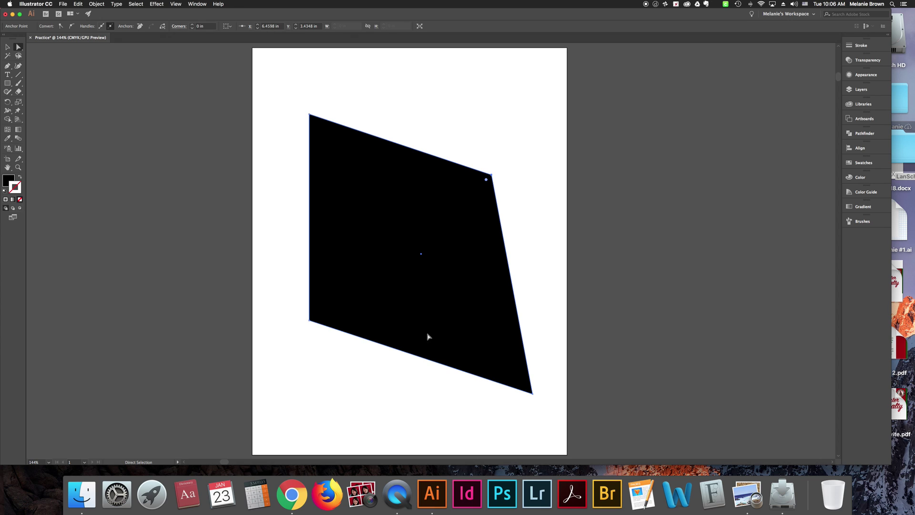
left_click(389, 265)
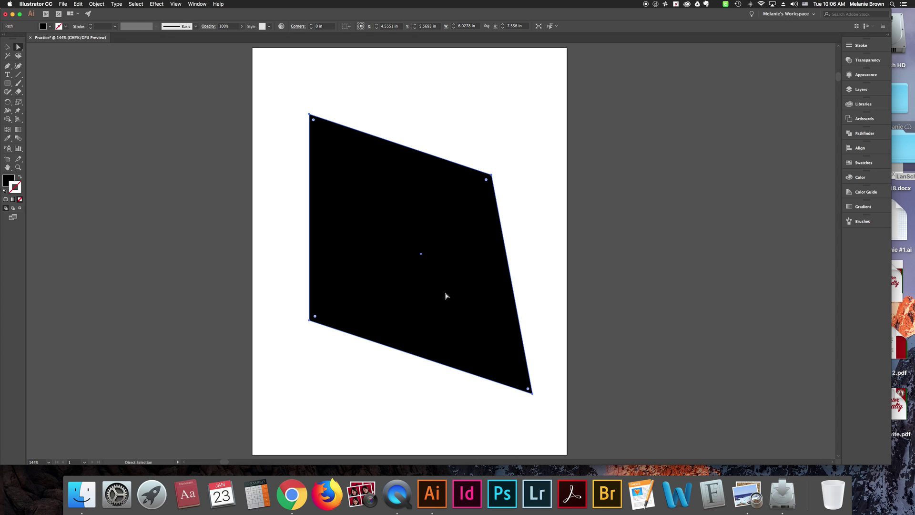
left_click_drag(493, 176, 518, 131)
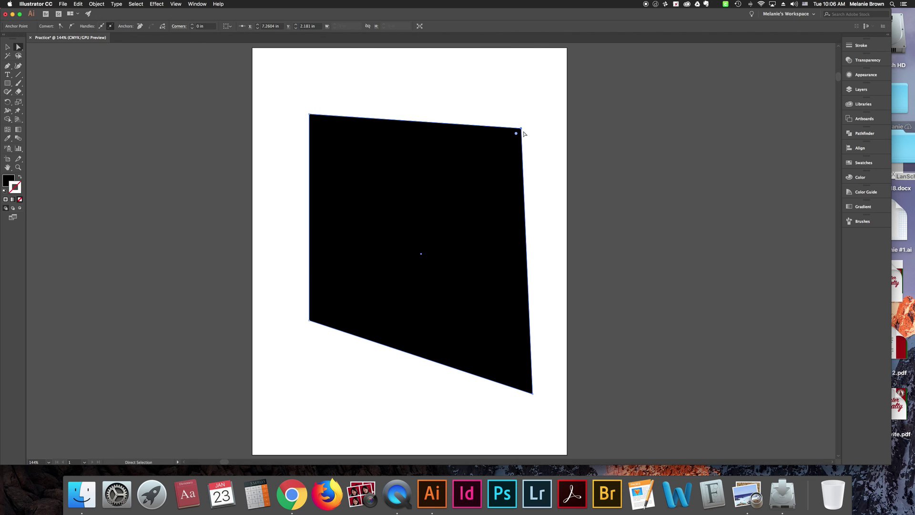
Select the whole four-sided shape and round all its corners to a radius of about 1.69 in
left_click(419, 225)
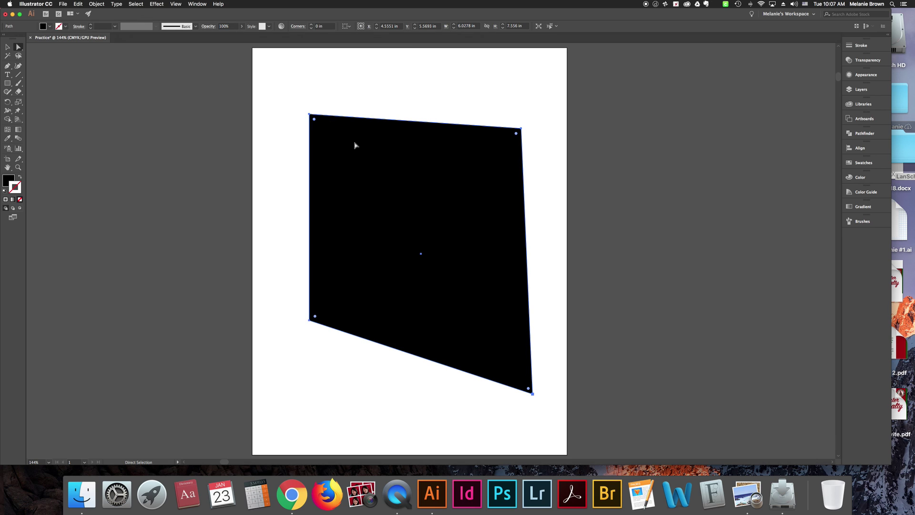
left_click_drag(314, 120, 396, 168)
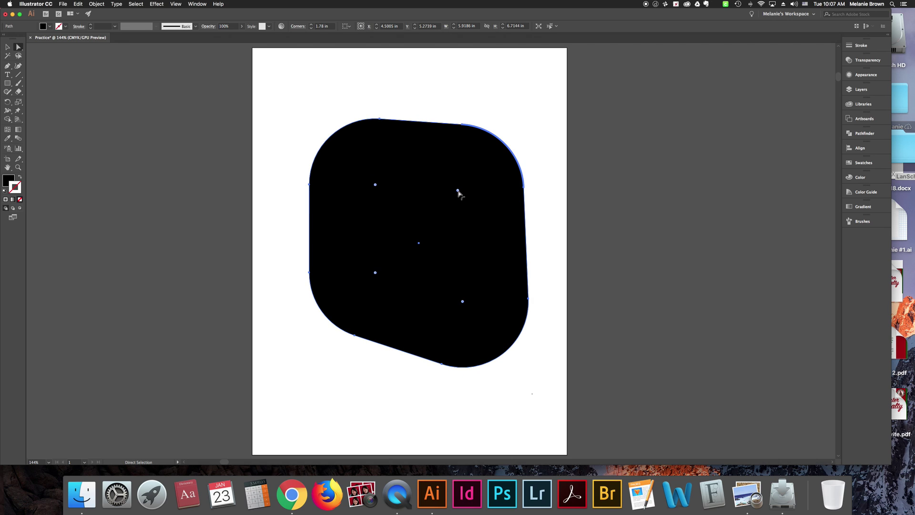
mouse_move(457, 190)
left_mouse_down()
mouse_move(380, 259)
mouse_move(472, 173)
mouse_move(471, 186)
mouse_move(453, 192)
mouse_move(463, 191)
left_mouse_up()
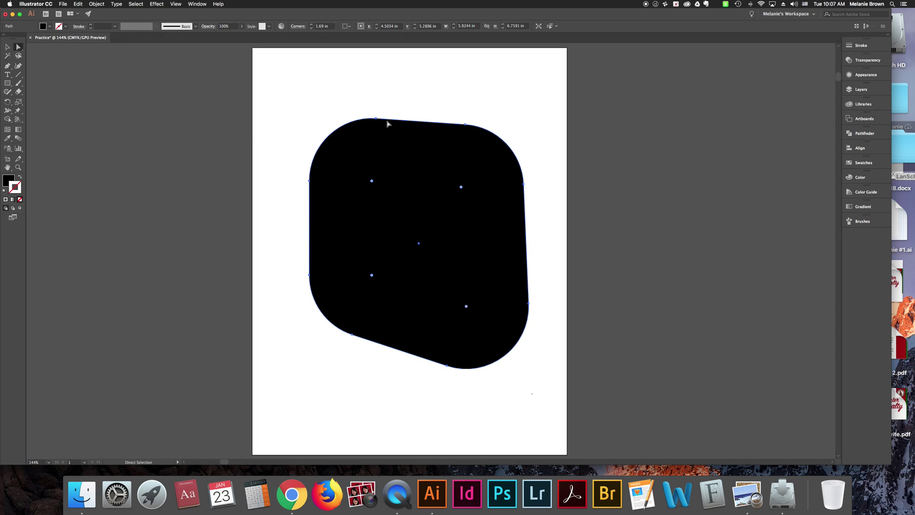
Undo the rounding of all four corners and keep the whole sharp-cornered shape selected
key("cmd+z")
key("cmd+z")
key("cmd+z")
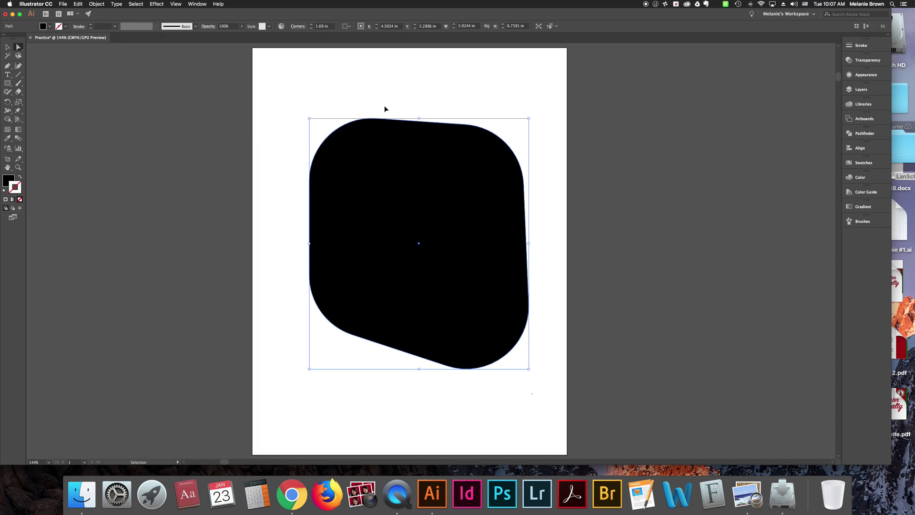
left_click(468, 204)
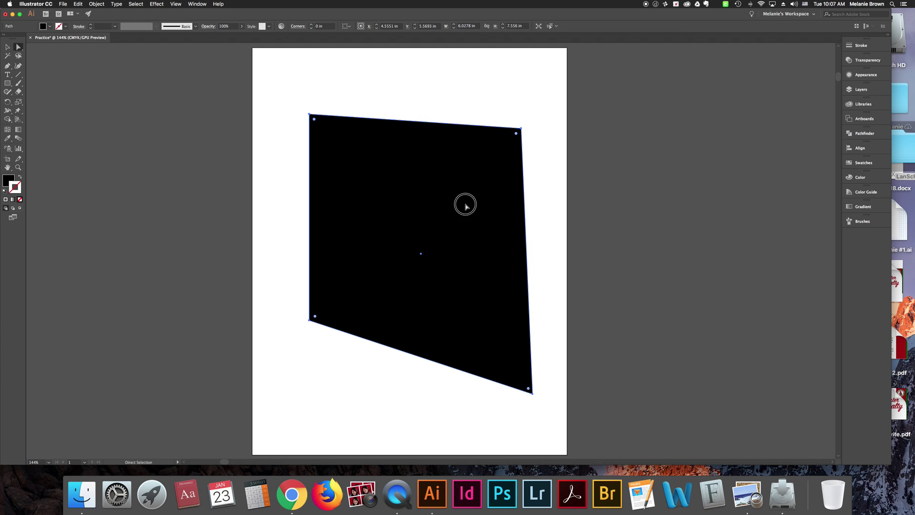
Round only the upper-right corner of the four-sided shape to a radius of about 2.69 in
mouse_move(517, 134)
left_mouse_down()
mouse_move(501, 144)
mouse_move(523, 129)
left_mouse_up()
left_click(521, 129)
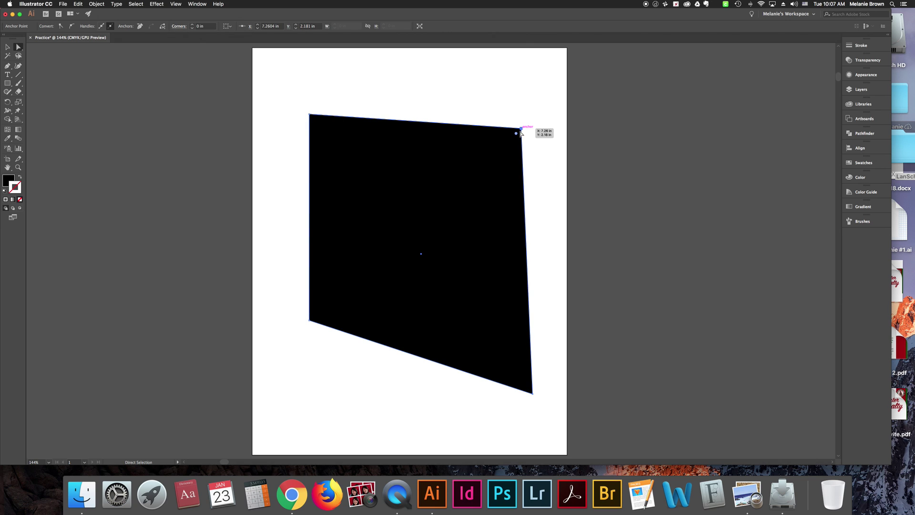
left_click_drag(517, 134, 427, 230)
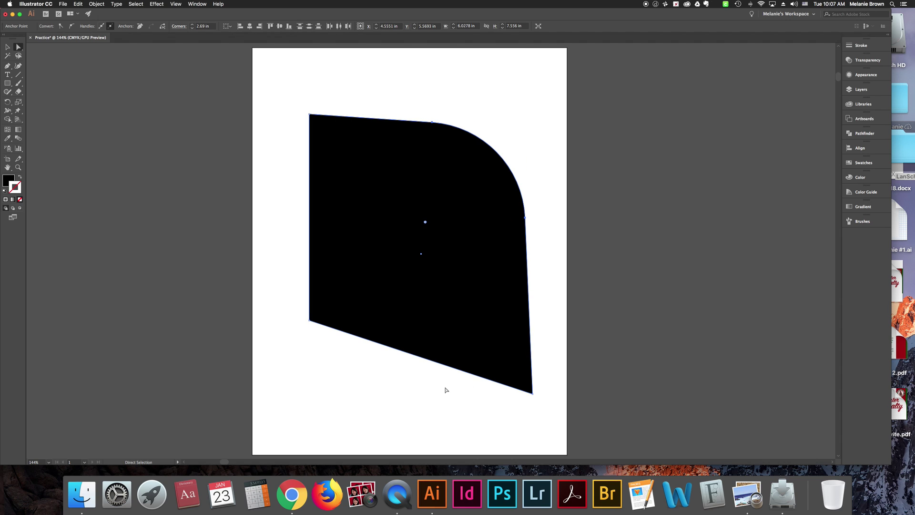
Undo the reshaping, moving and resizing steps back to the tall rectangle in the upper part of the artboard, with the Selection tool active
scroll(111, 79, "down", 1)
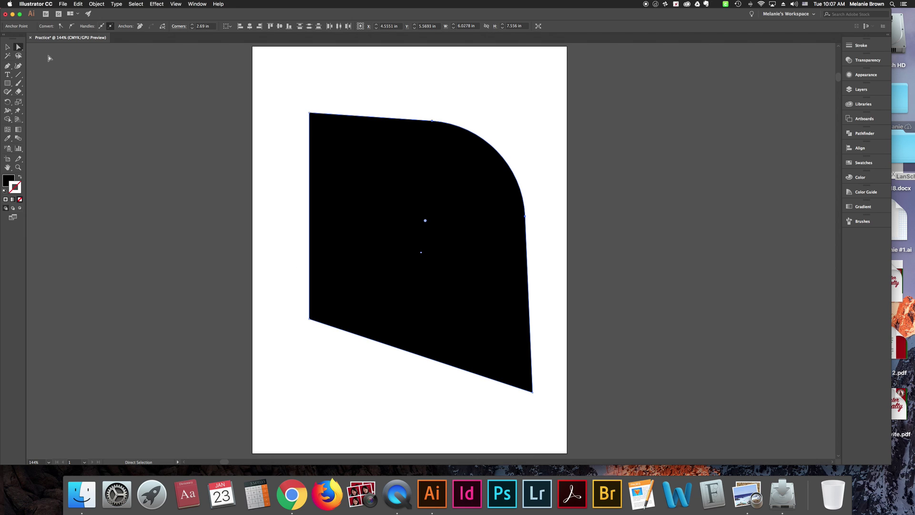
left_click(8, 47)
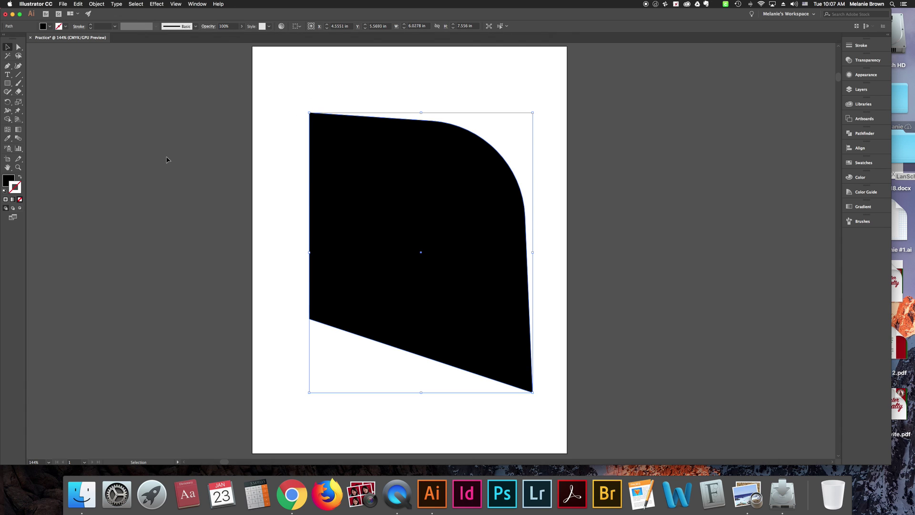
key("super+z")
key("super+z")
key("super+z")
key("super+z")
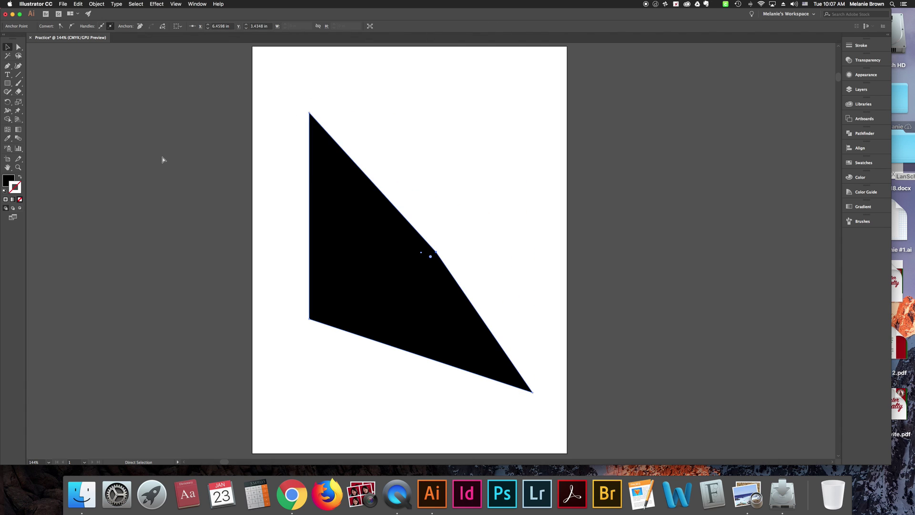
key("super+z")
key("super+z")
key("super+z")
key("super+z")
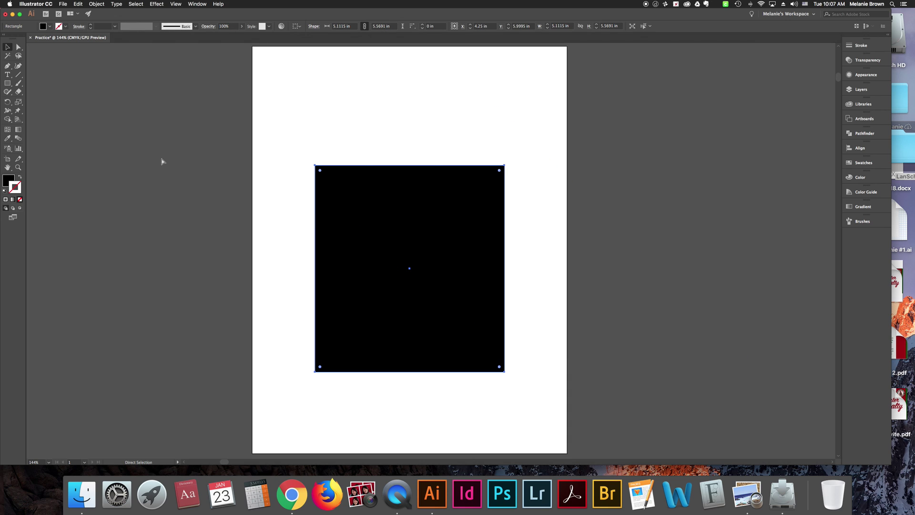
key("super+z")
key("super+z")
key("super+z")
key("super+z")
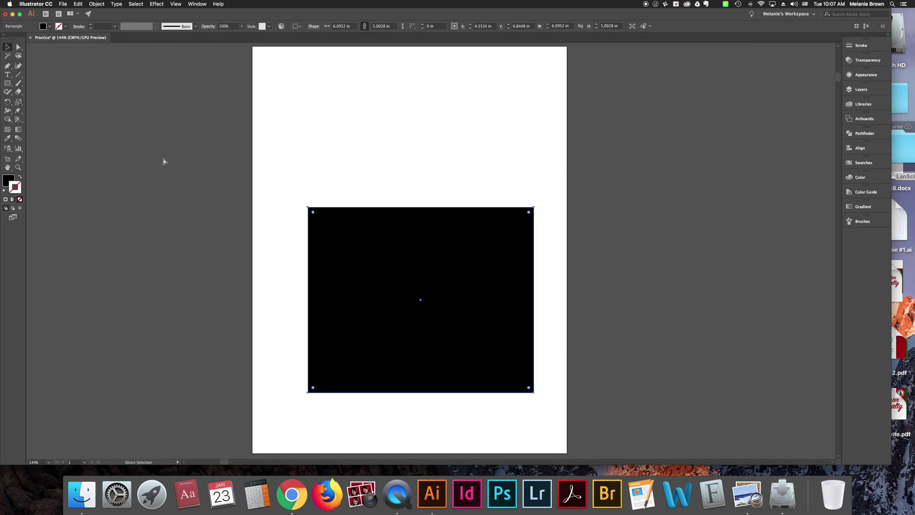
key("super+z")
key("super+z")
key("super+z")
key("super+z")
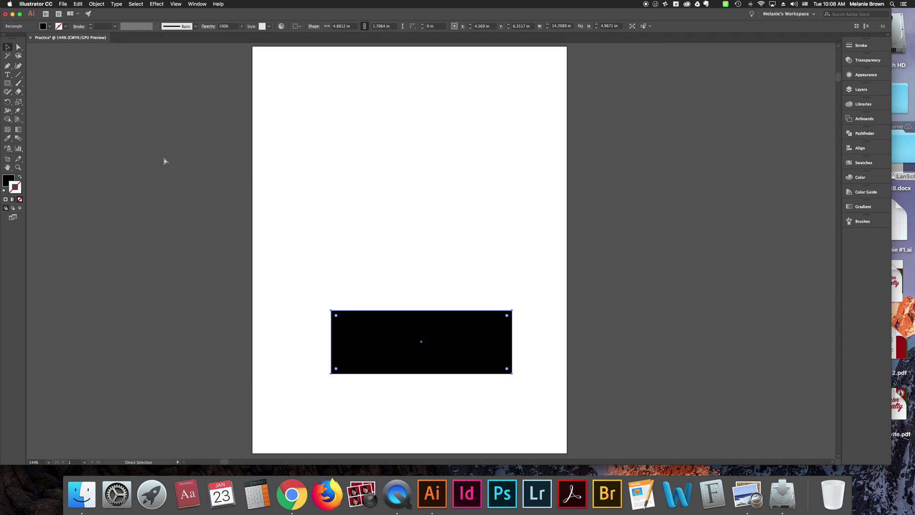
key("v")
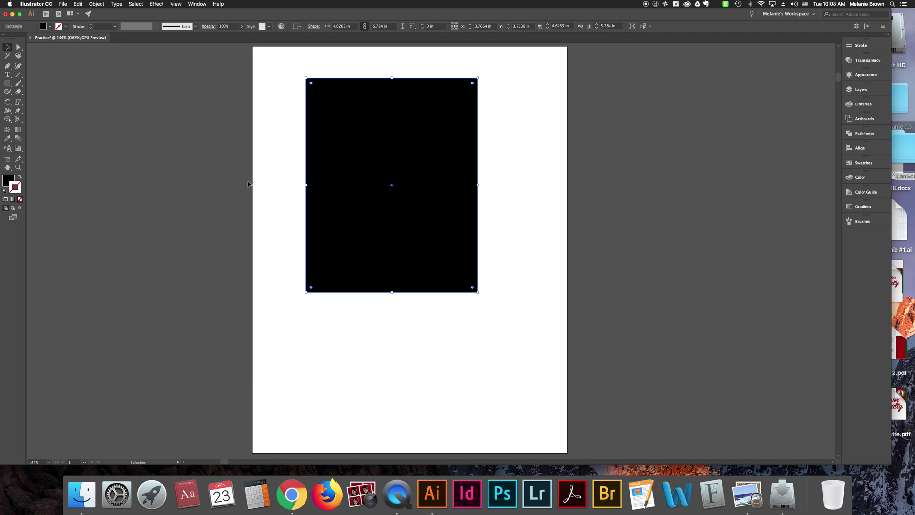
Zoom the view out to 8.33% and back in to 200% on the artboard
scroll(248, 184, "left", 3)
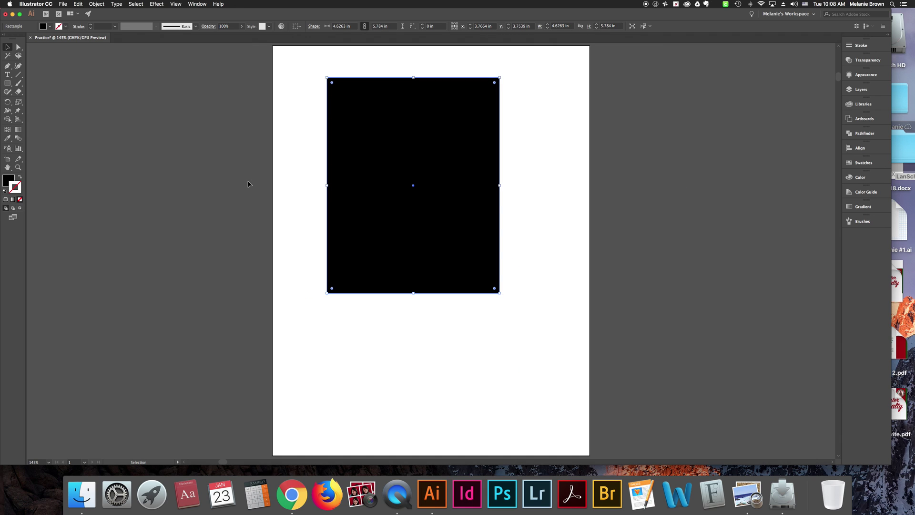
key("super+minus")
key("super+minus")
key("super+minus")
key("super+minus")
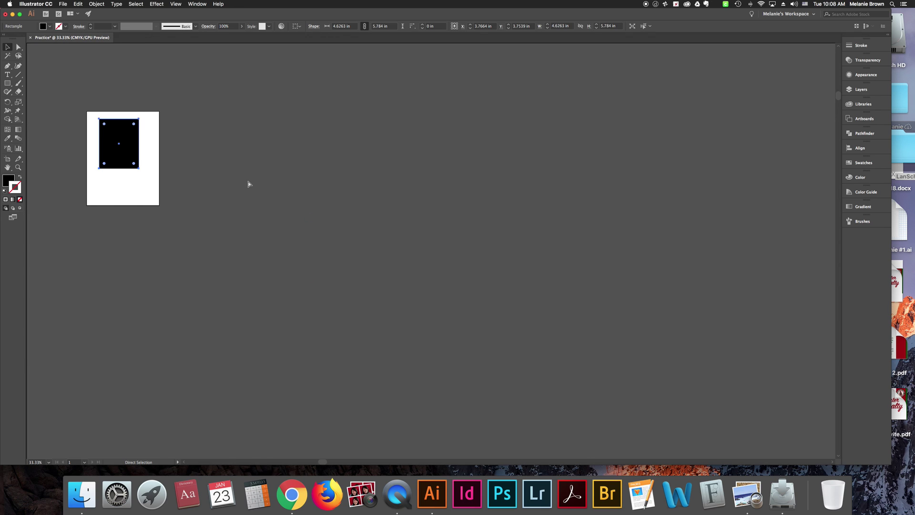
key("super+minus")
key("super+minus")
key("super+minus")
key("super+minus")
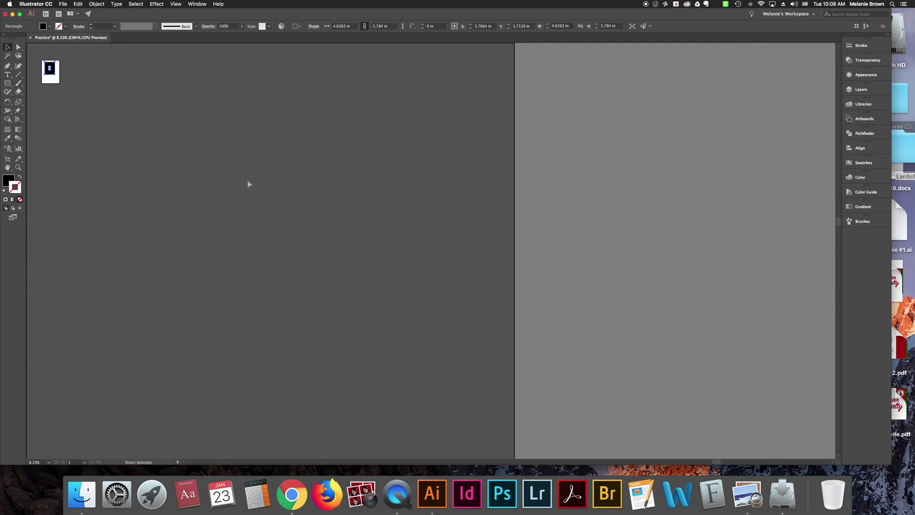
key("super+plus")
key("super+plus")
key("super+plus")
key("super+plus")
key("super+plus")
key("super+plus")
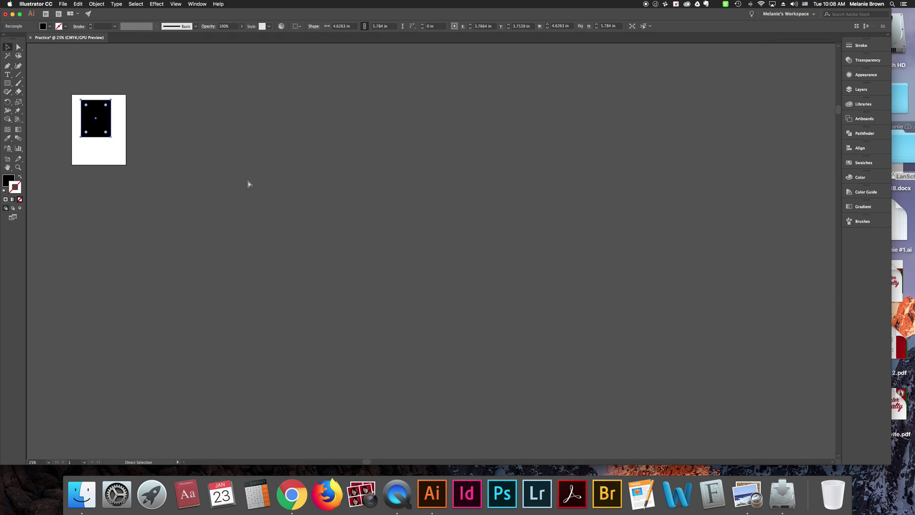
key("super+plus")
key("super+plus")
key("super+plus")
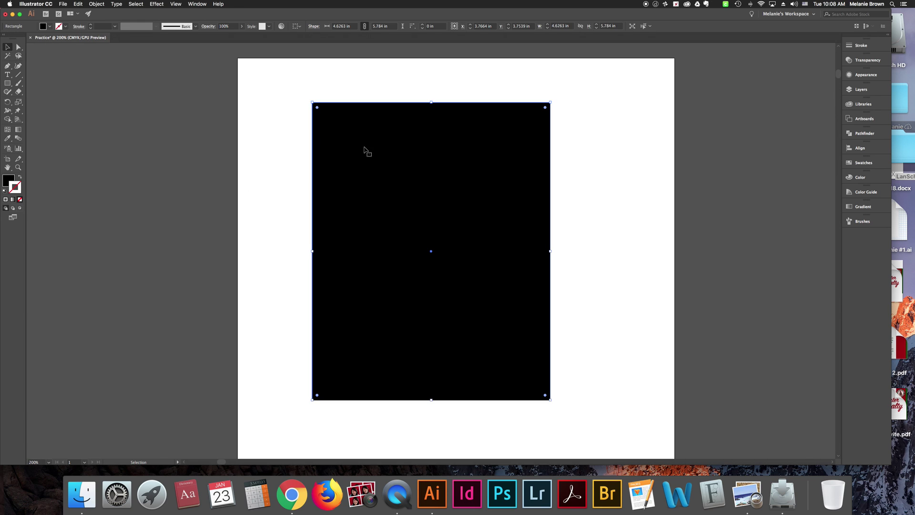
Move the rectangle around the artboard with the Selection tool and round all its corners to a radius of about 1.03 in
left_click(268, 130)
left_click(324, 139)
left_click_drag(351, 167, 424, 167)
left_click_drag(363, 394, 431, 357)
left_click(307, 230)
left_click(435, 185)
left_click_drag(439, 163, 337, 135)
Move the rounded shape with the Direct Selection tool and distort its upper edge, making the shape about 6.97 in tall
left_click(19, 46)
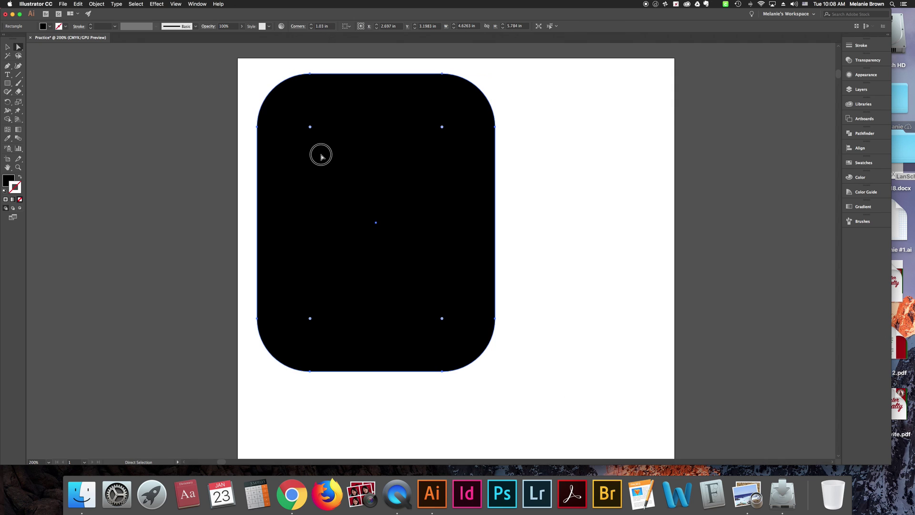
left_click_drag(457, 102, 530, 113)
left_click(400, 151)
left_click_drag(399, 127, 374, 101)
left_click(368, 92)
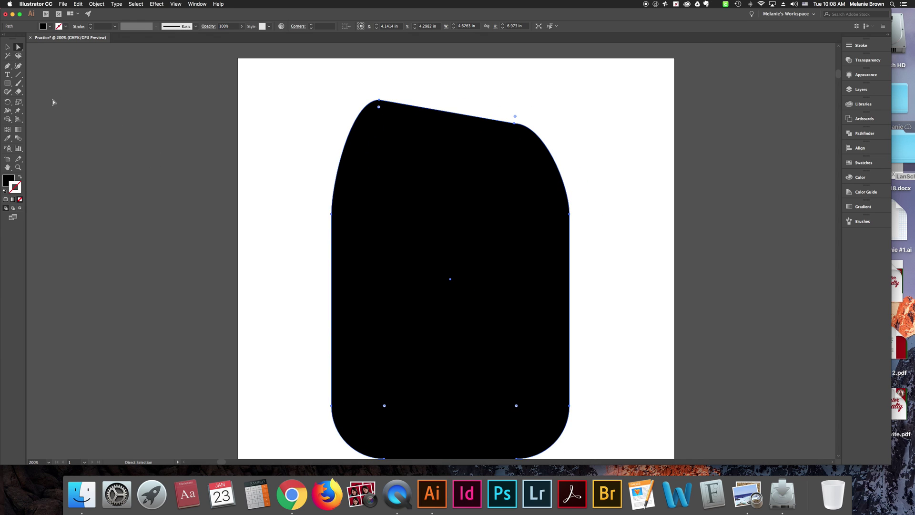
Delete the distorted shape and draw a rectangle about 4.65 by 4.01 in on the artboard
key("Delete")
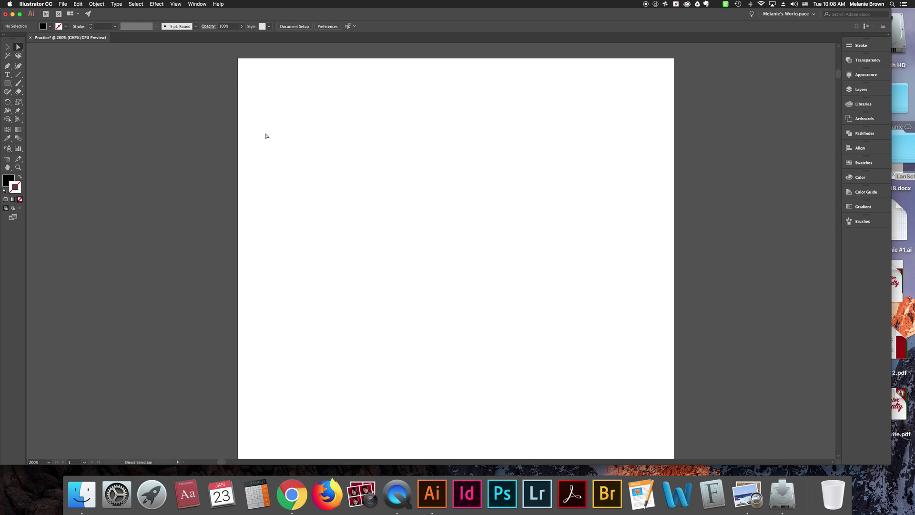
left_click(8, 84)
left_click_drag(326, 123, 565, 330)
Change the rectangle's fill from black to a medium green using the Color Picker
left_click(4, 181)
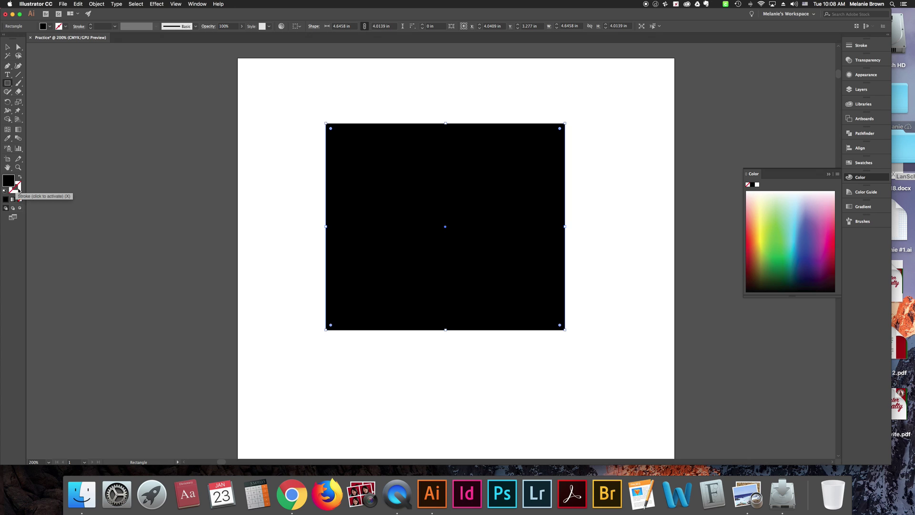
left_click(20, 188)
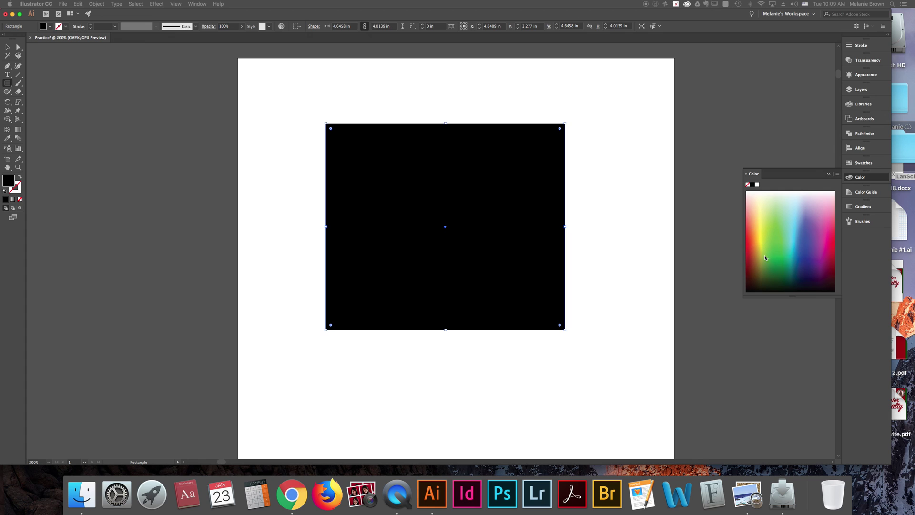
left_click_drag(914, 305, 732, 80)
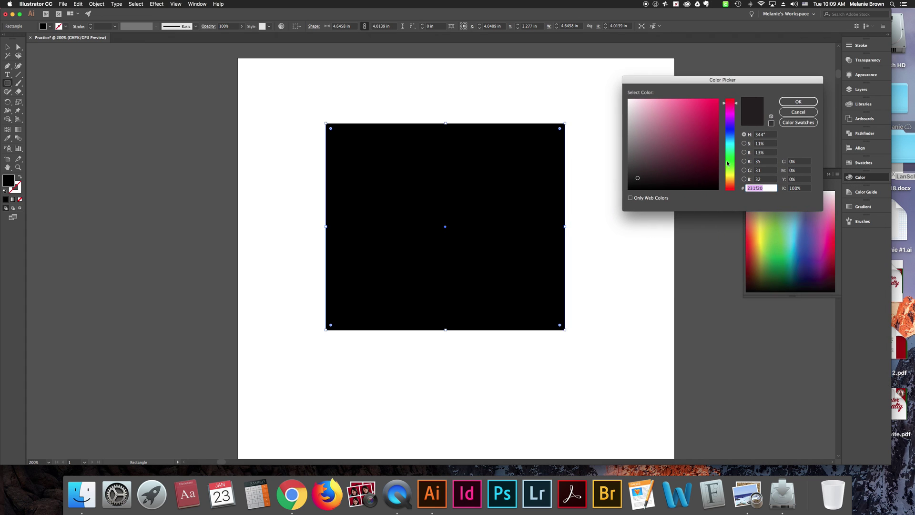
left_click(728, 163)
left_click(714, 127)
left_click(798, 101)
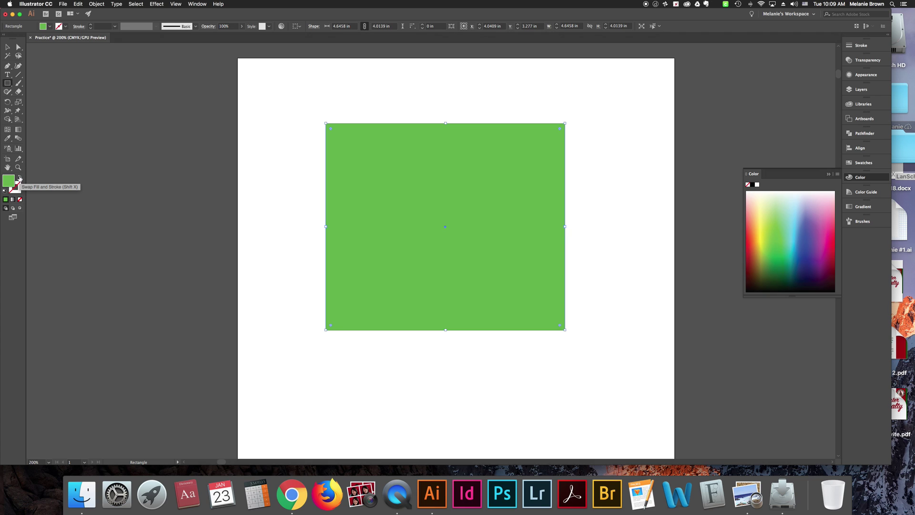
Swap the rectangle's fill and stroke colors, and raise the green stroke's weight to 12 pt
left_click(20, 178)
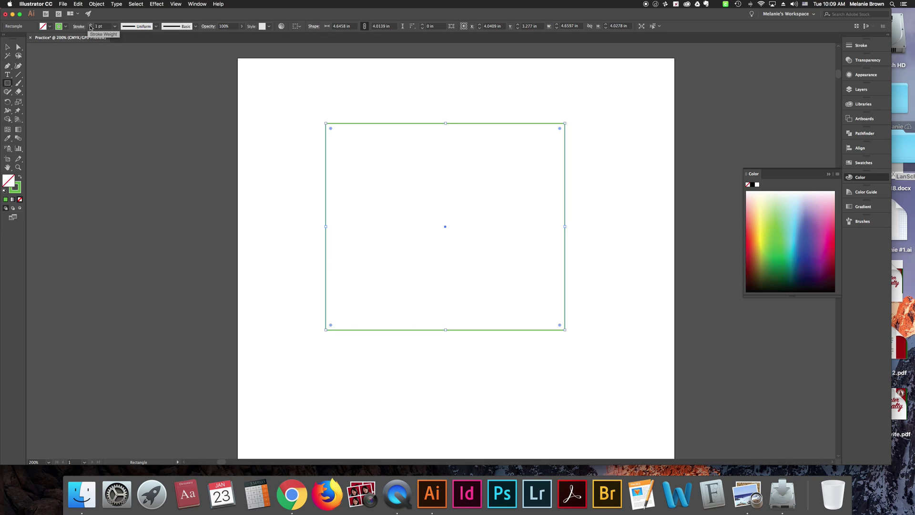
left_click(91, 24)
left_click(90, 25)
left_click(91, 25)
left_click(90, 25)
left_click(91, 25)
left_click(91, 25)
left_click(91, 25)
left_click(90, 25)
left_click(90, 24)
left_click(91, 25)
left_click(91, 25)
left_click(80, 27)
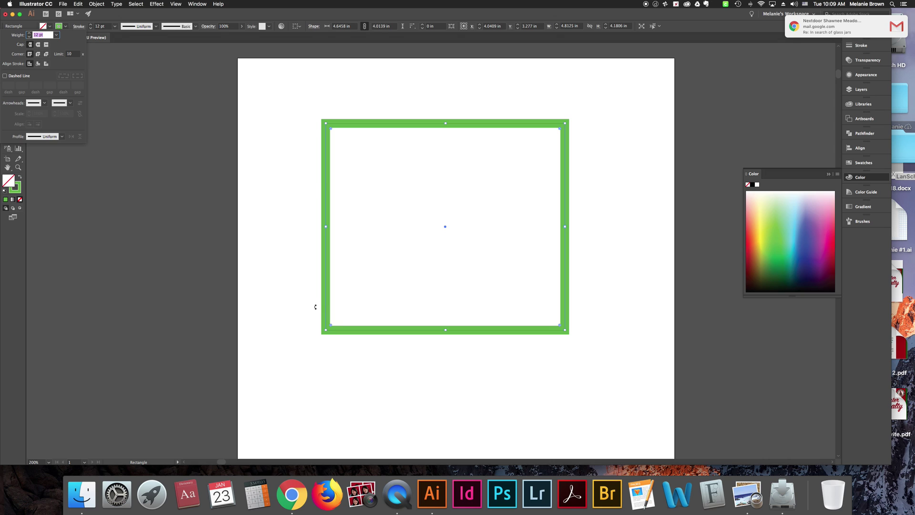
Thicken the rectangle's green stroke to 18 pt, and reduce its weight to 10 pt
left_click(91, 24)
left_click(91, 25)
left_click(90, 25)
left_click(91, 25)
left_click(91, 25)
left_click(91, 25)
left_click(91, 25)
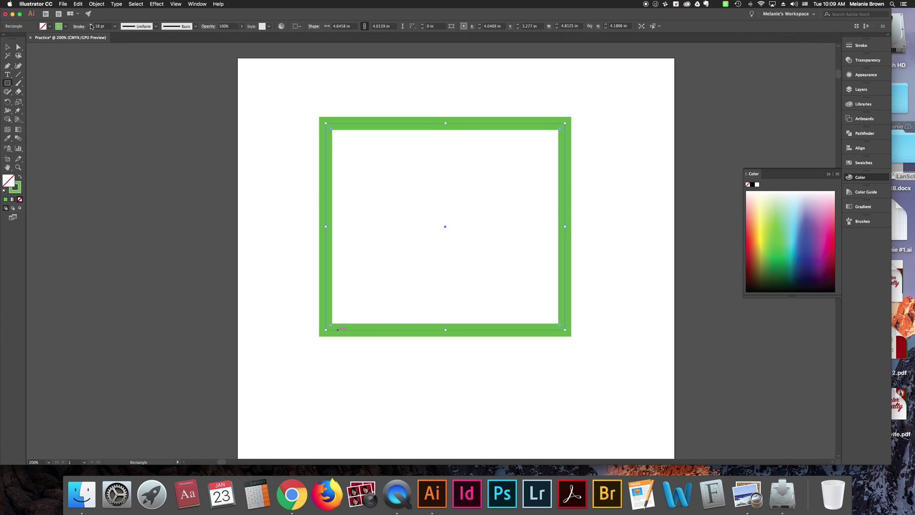
left_click(90, 29)
left_click(90, 29)
left_click(90, 29)
left_click(91, 29)
left_click(91, 29)
left_click(91, 29)
left_click(90, 29)
left_click(90, 29)
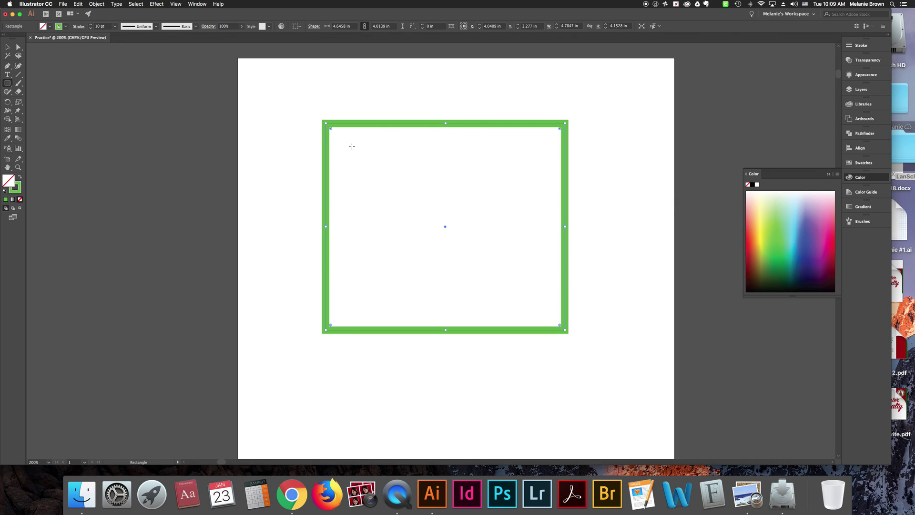
Round all corners of the green outline to a radius of about 0.92 in, deselect it and collapse the Color panel
left_click(7, 47)
left_click_drag(331, 129, 374, 171)
left_click(624, 322)
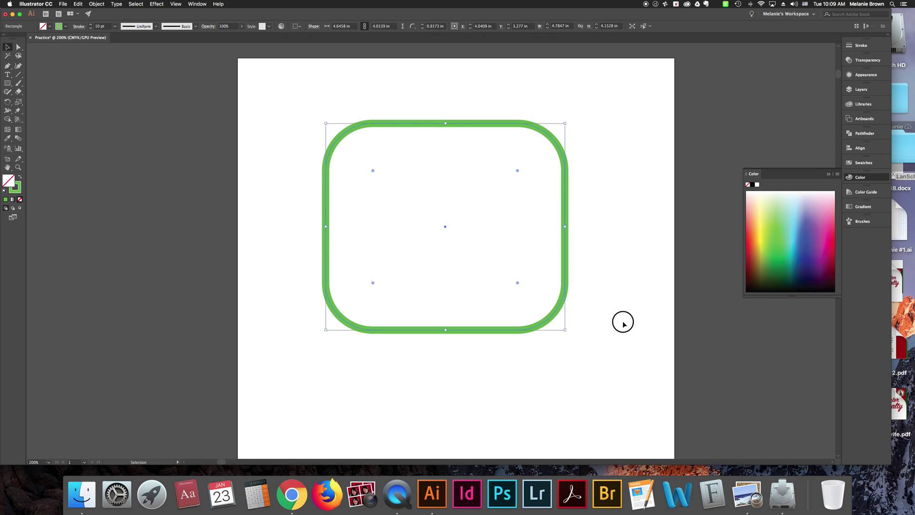
left_click(828, 174)
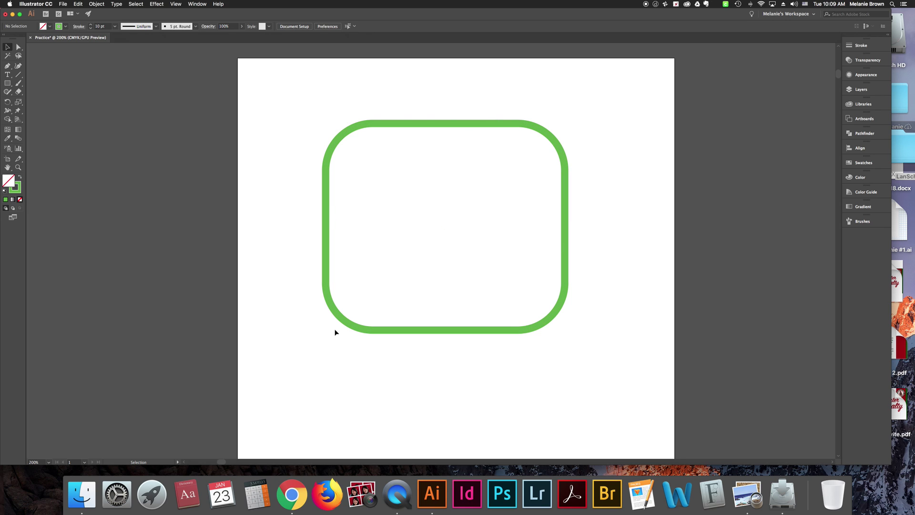
Reset to the default white fill and black stroke with nothing selected, and swap the two colors back and forth
left_click(5, 192)
left_click(20, 177)
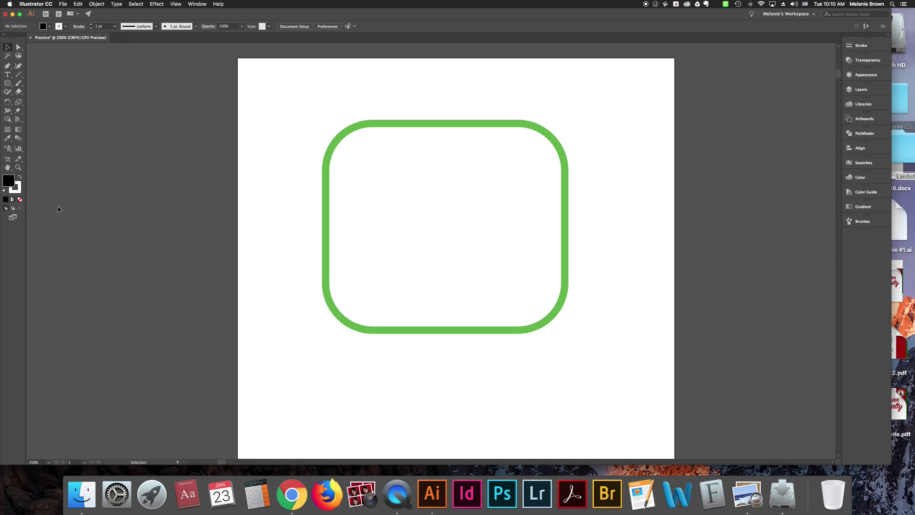
left_click(19, 177)
Move the Stroke panel to the end of the panel dock and dock the Symbols panel below it
mouse_move(857, 46)
left_mouse_down()
mouse_move(753, 61)
mouse_move(856, 241)
mouse_move(864, 222)
left_mouse_up()
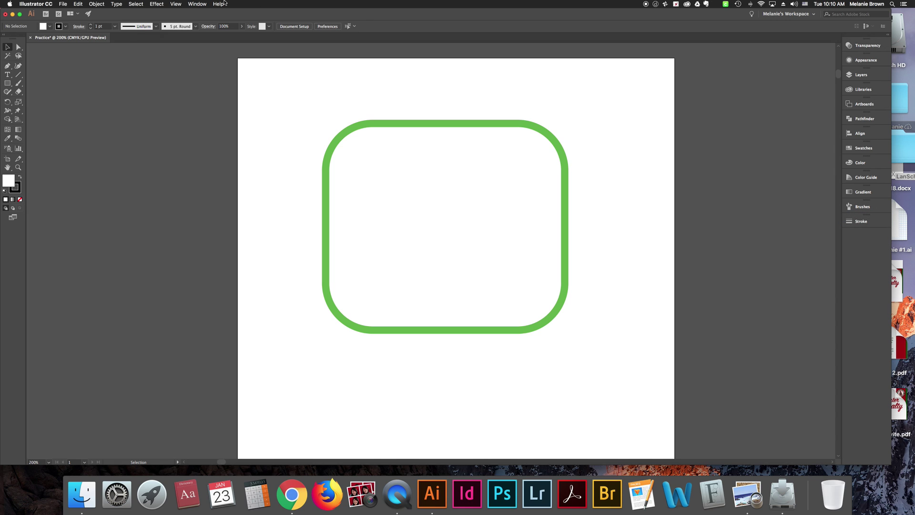
left_click(196, 4)
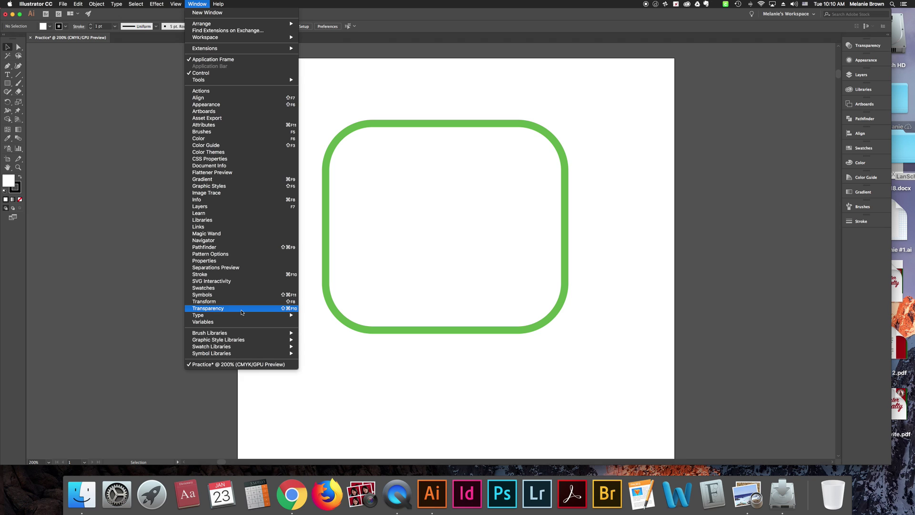
mouse_move(239, 334)
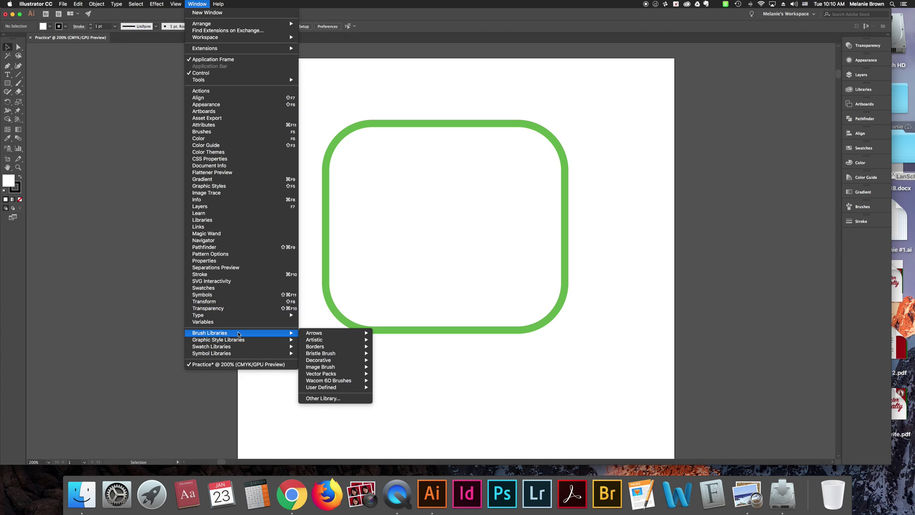
left_click(208, 295)
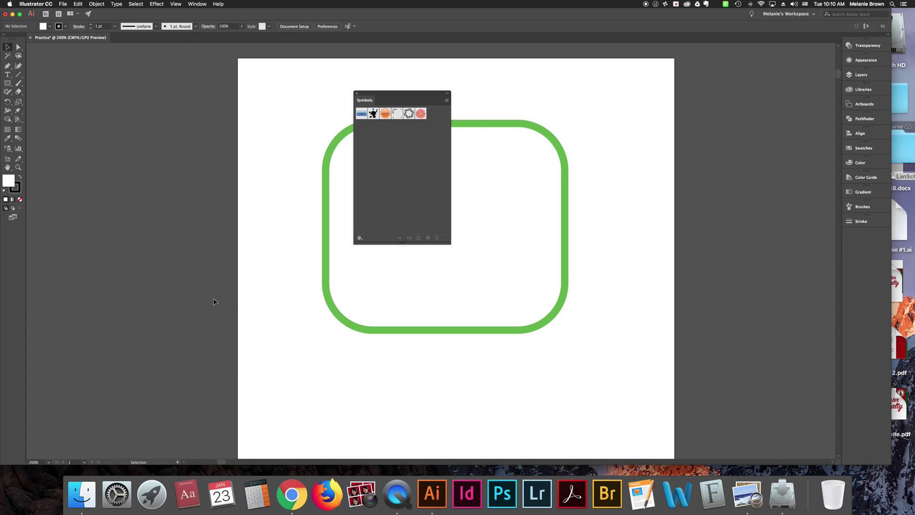
left_click_drag(365, 103, 852, 242)
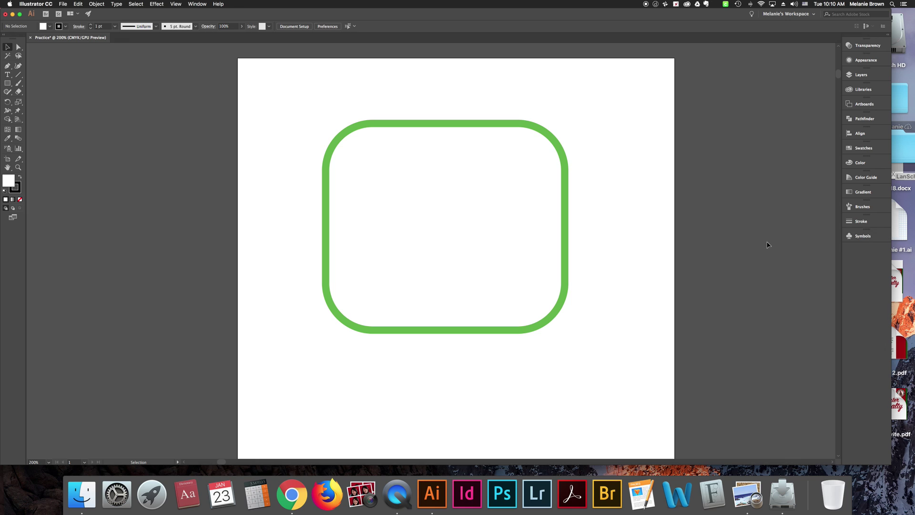
Narrow the panel dock so that it shows only icons
mouse_move(863, 236)
left_mouse_down()
mouse_move(861, 260)
mouse_move(762, 247)
mouse_move(839, 272)
mouse_move(857, 242)
left_mouse_up()
left_click_drag(841, 291, 873, 288)
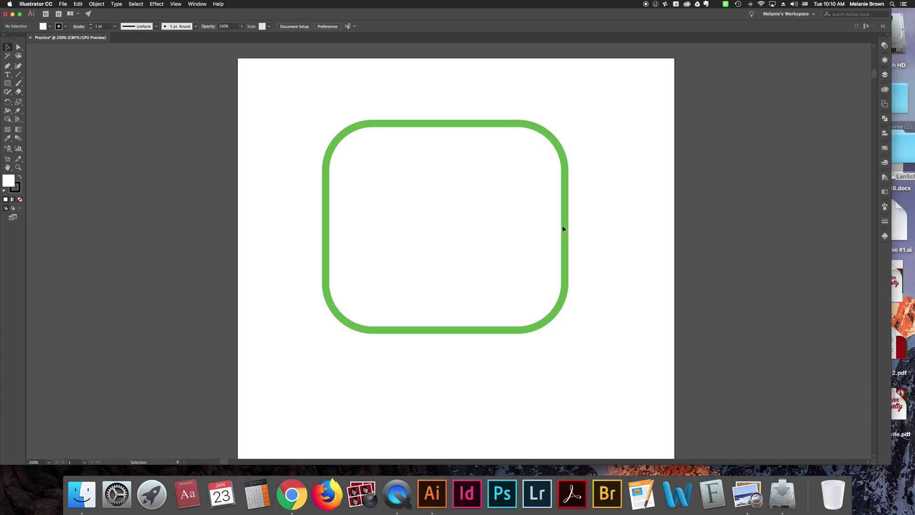
Select the green rounded rectangle with the Selection tool
left_click(560, 239)
left_click(196, 109)
left_click(352, 128)
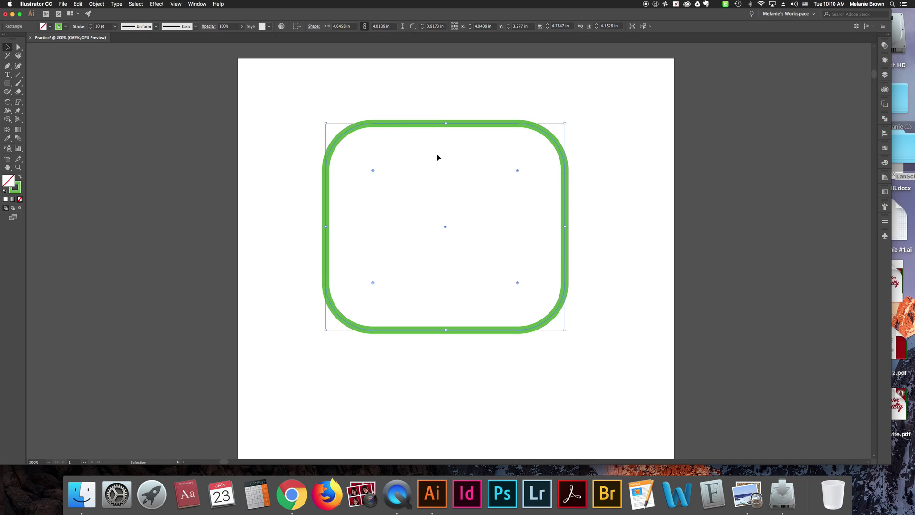